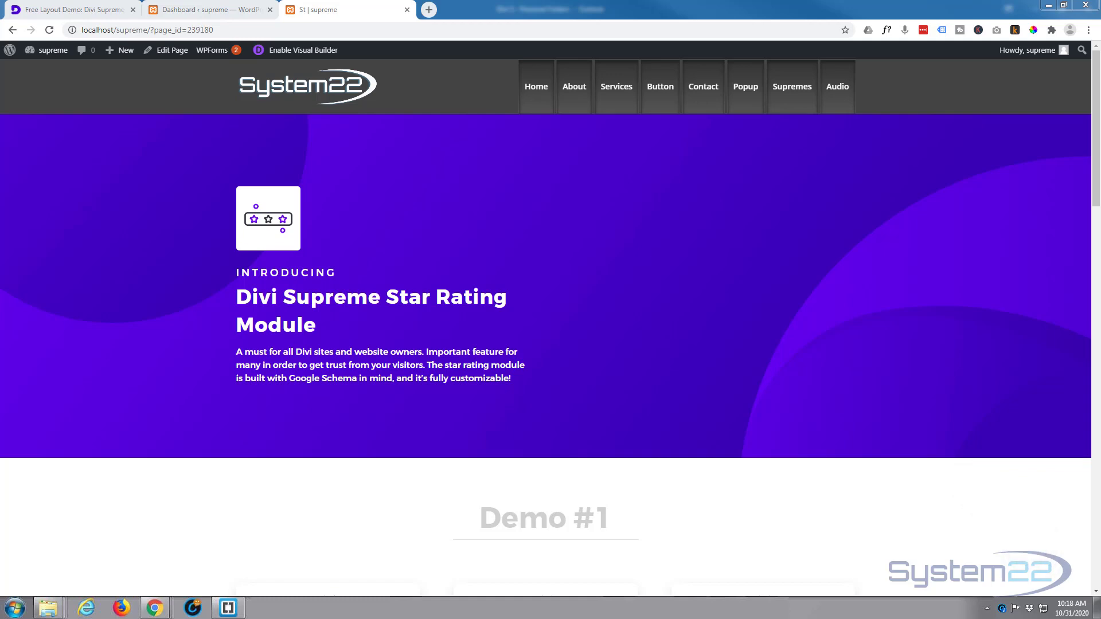
# Examine the Demo #1, Demo #2 and Demo #3 sections of the star rating layout page
pyautogui.scroll(-4, 738, 321)
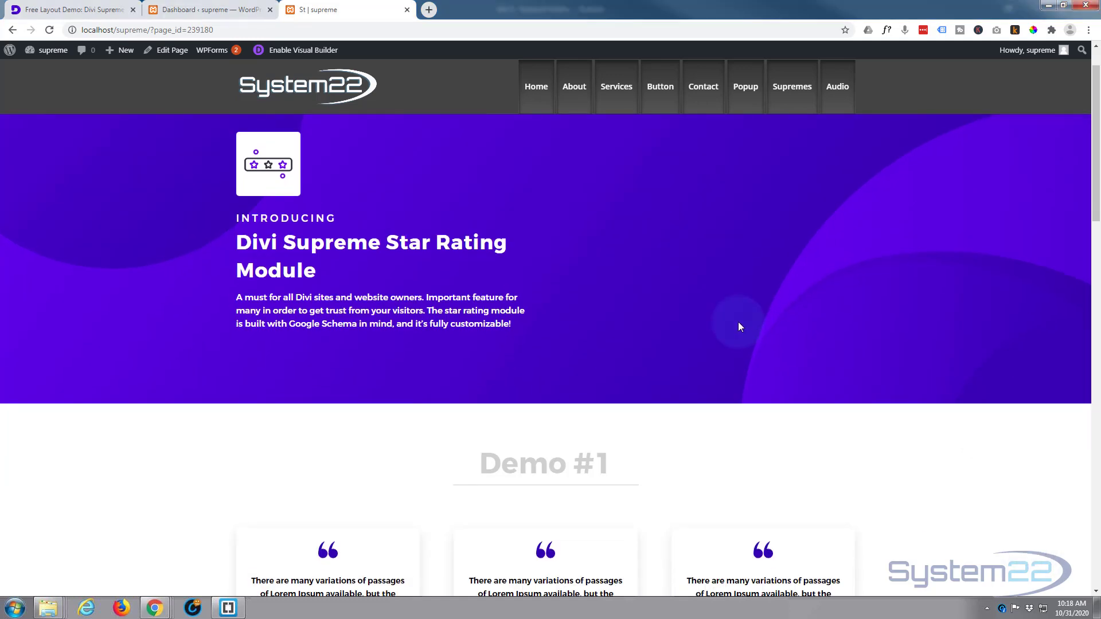
pyautogui.scroll(-2, 985, 318)
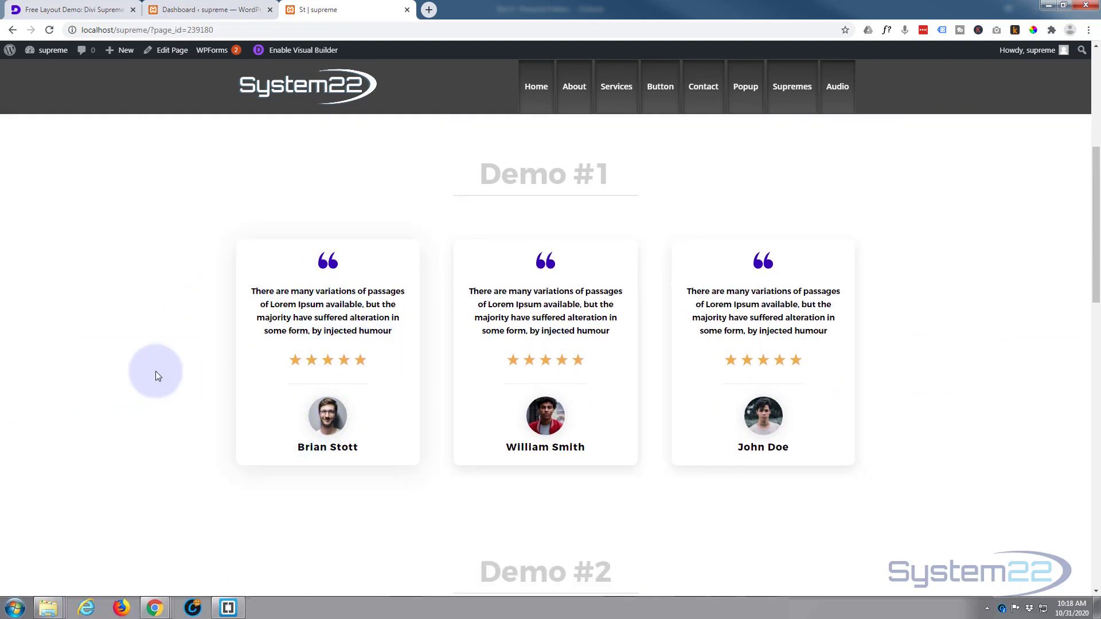
pyautogui.scroll(-9, 153, 367)
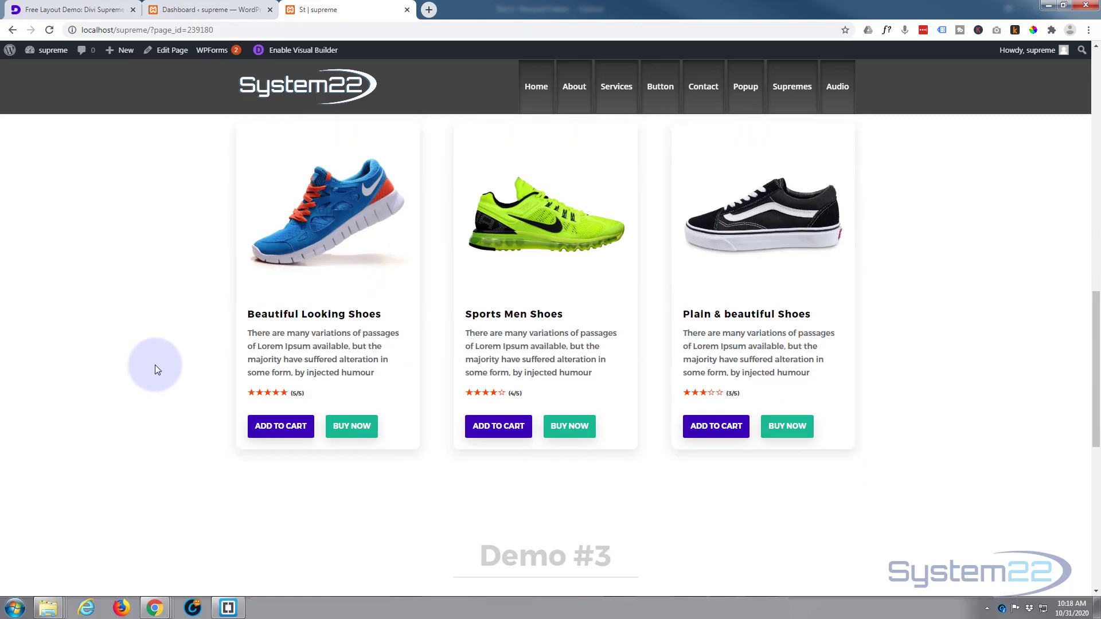
pyautogui.scroll(2, 154, 365)
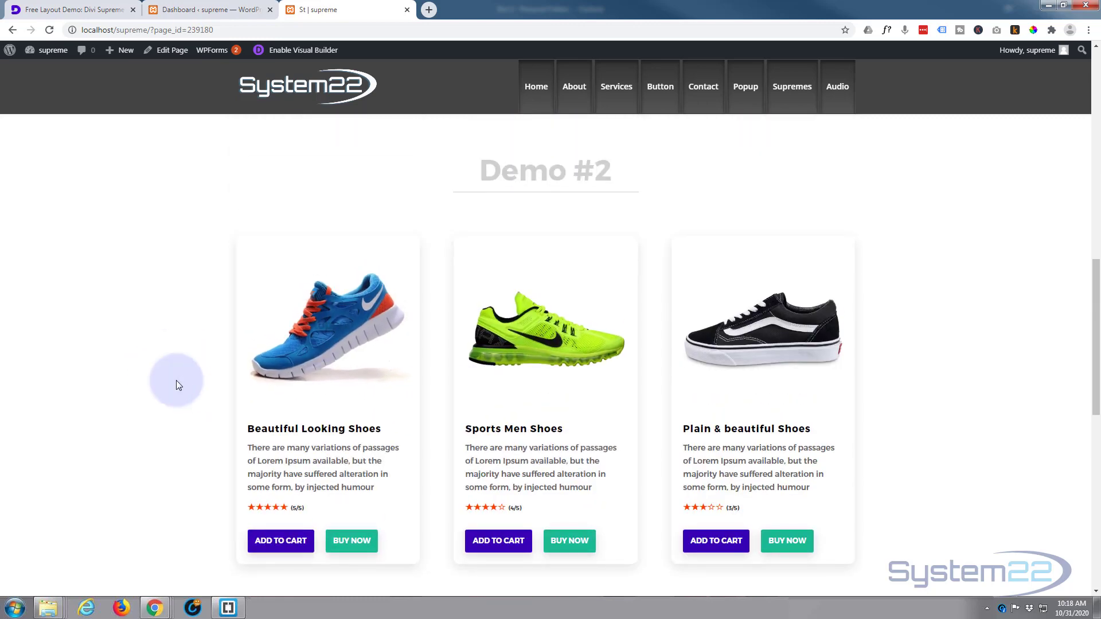
pyautogui.scroll(-6, 177, 380)
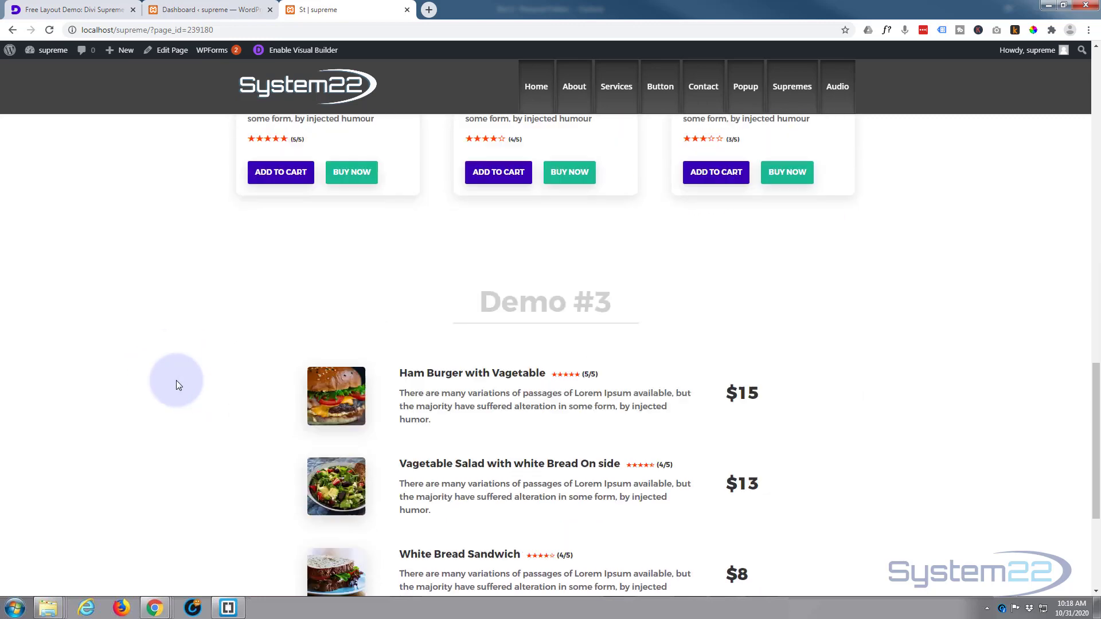
pyautogui.scroll(-2, 177, 380)
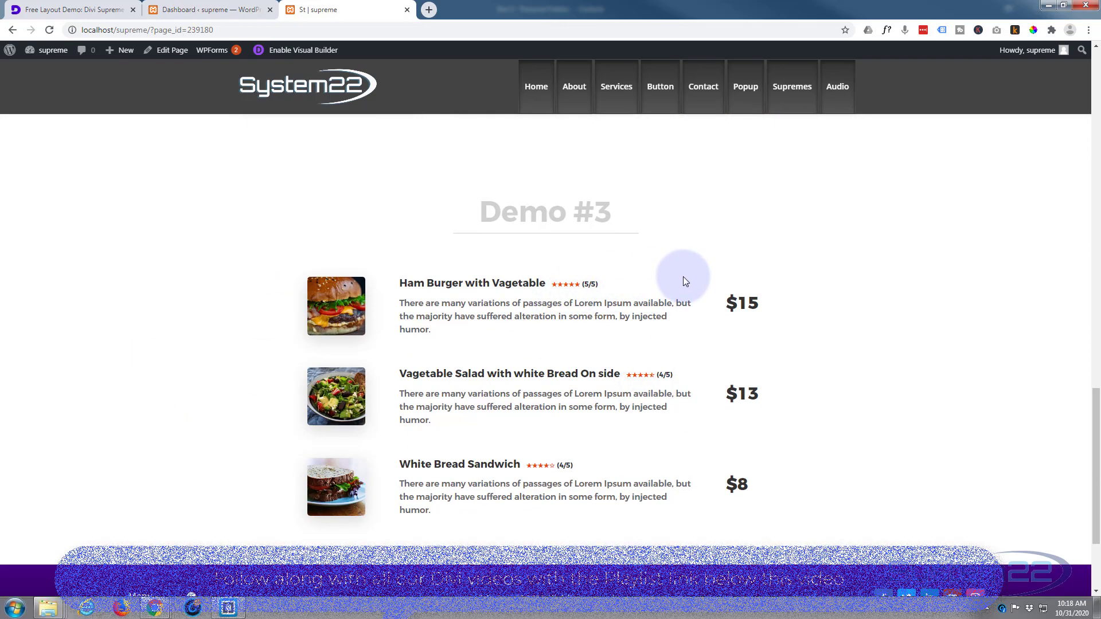
pyautogui.scroll(3, 683, 277)
pyautogui.scroll(10, 524, 322)
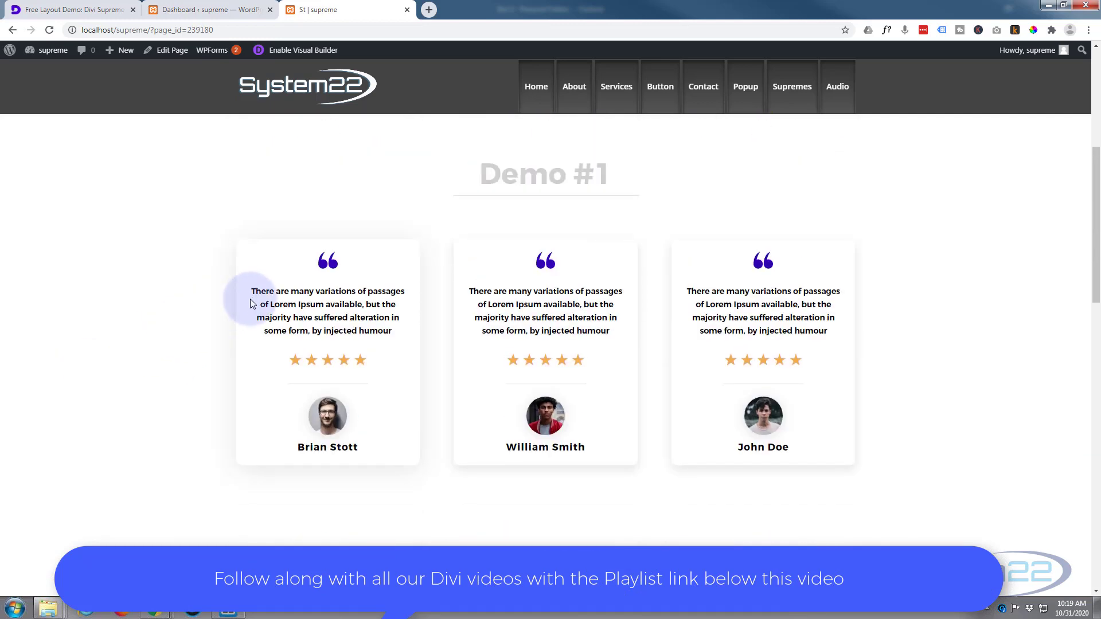
# Download the layout from the Divi Supreme Star Rating Module free layout blog post
pyautogui.click(58, 9)
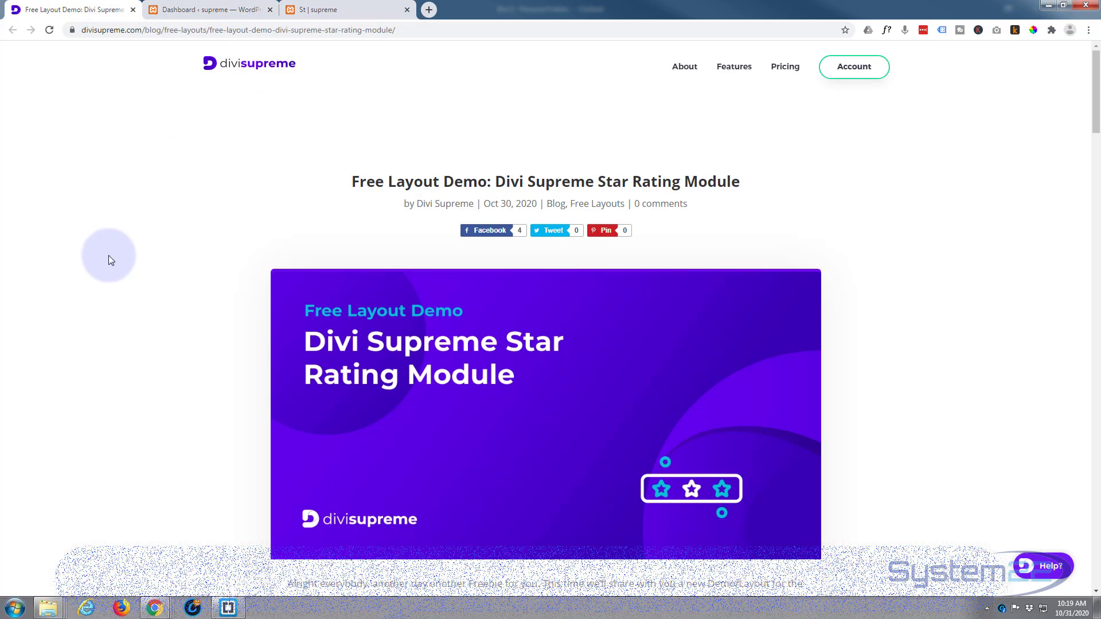
pyautogui.scroll(-8, 109, 256)
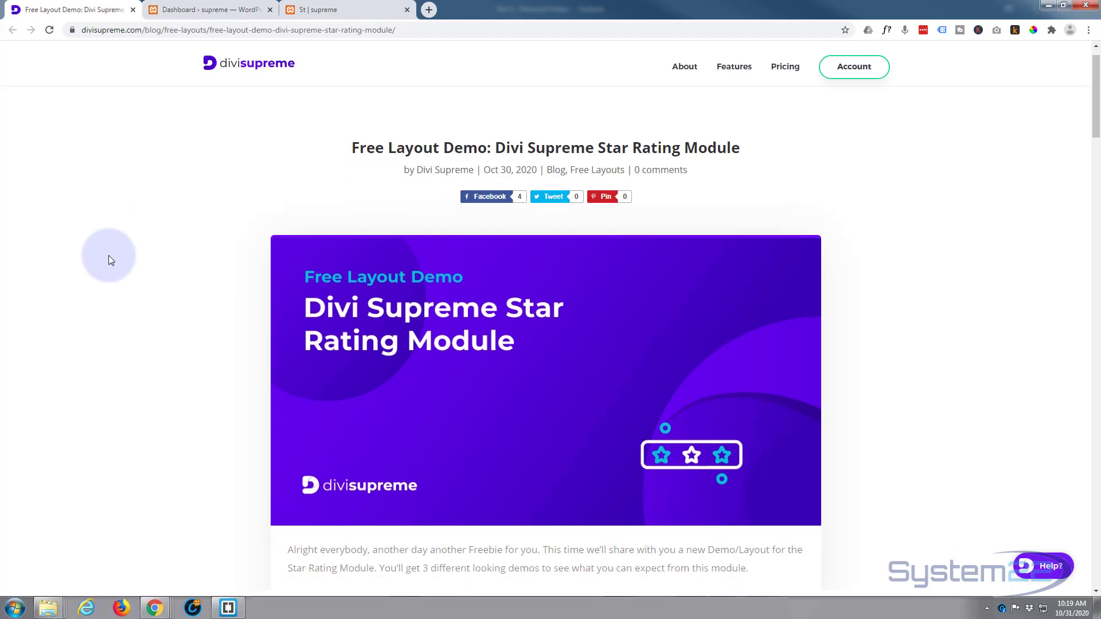
pyautogui.scroll(-12, 109, 255)
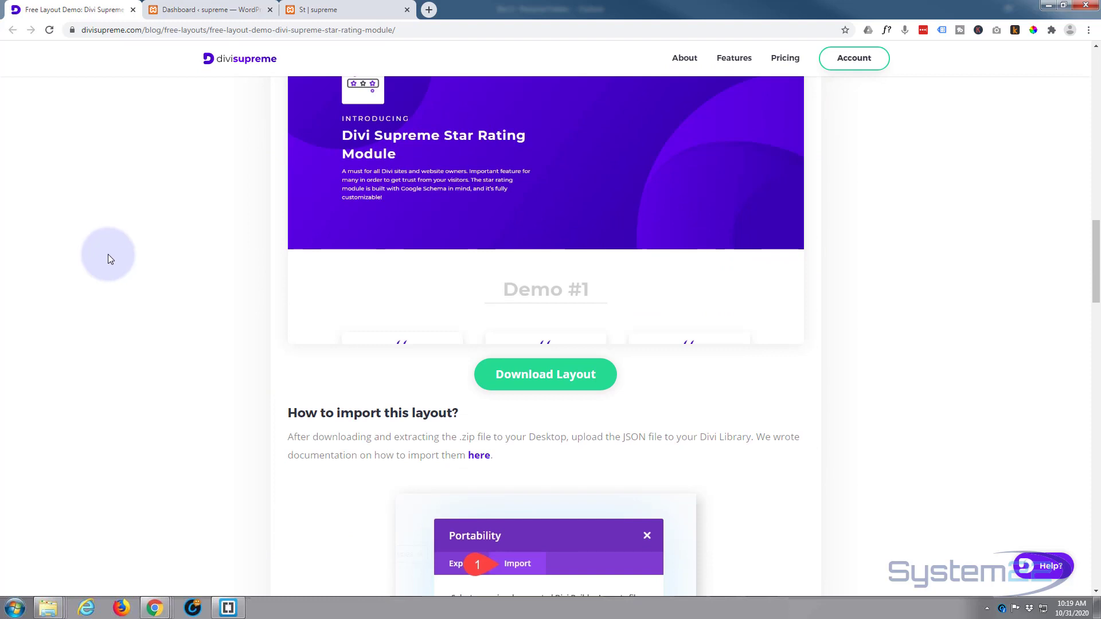
pyautogui.click(532, 382)
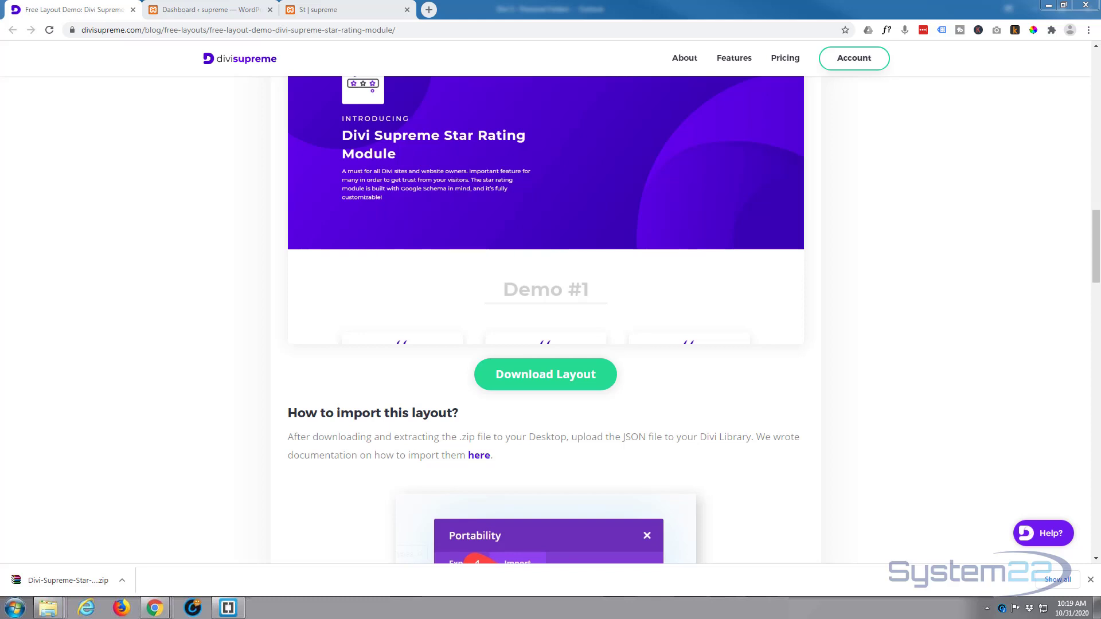
# In Windows Explorer, extract the Divi-Supreme-Star-Rating-Module zip archive into the dstar downloads folder
pyautogui.moveTo(0, 124); pyautogui.dragTo(476, 148)
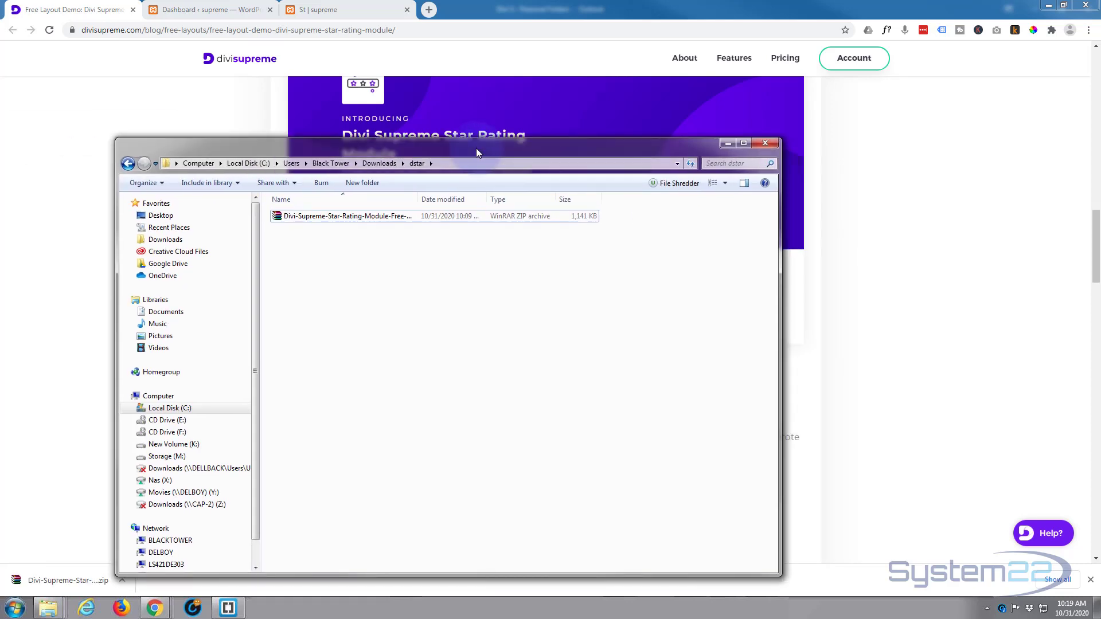
pyautogui.click(277, 216)
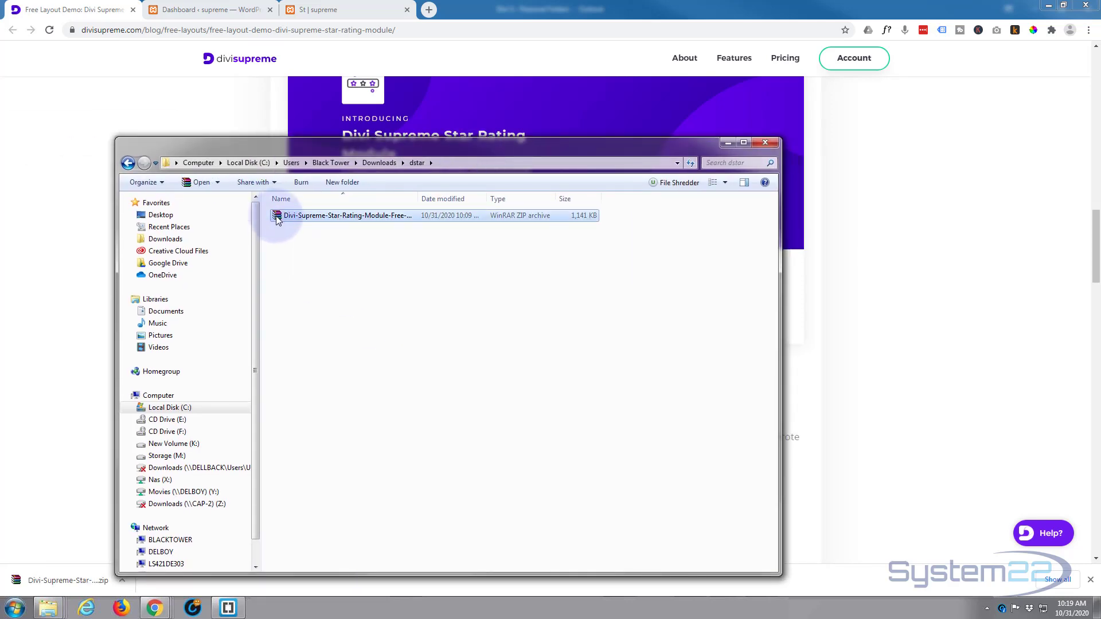
pyautogui.rightClick(276, 215)
pyautogui.click(338, 272)
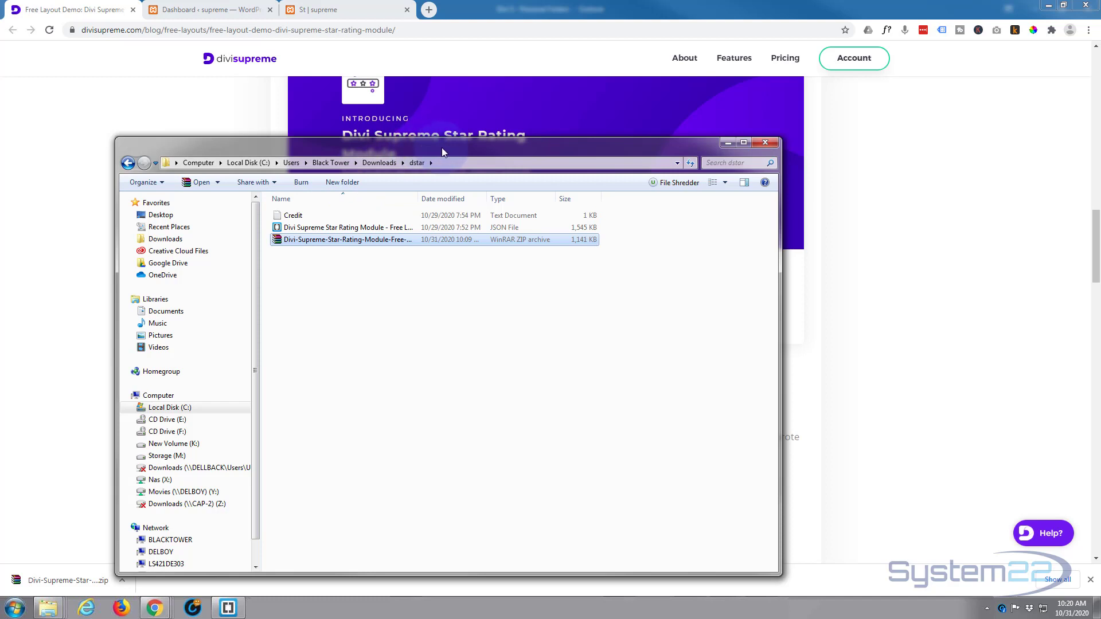
pyautogui.moveTo(442, 148); pyautogui.dragTo(0, 132)
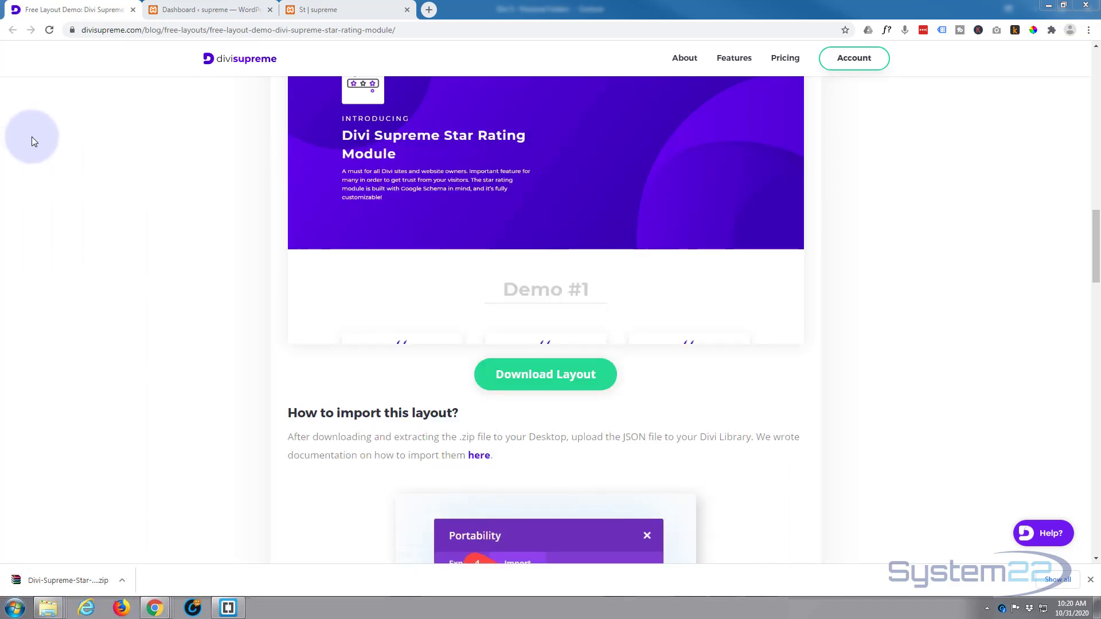
# Open the import options for the Divi Library layouts in the WordPress dashboard
pyautogui.click(185, 9)
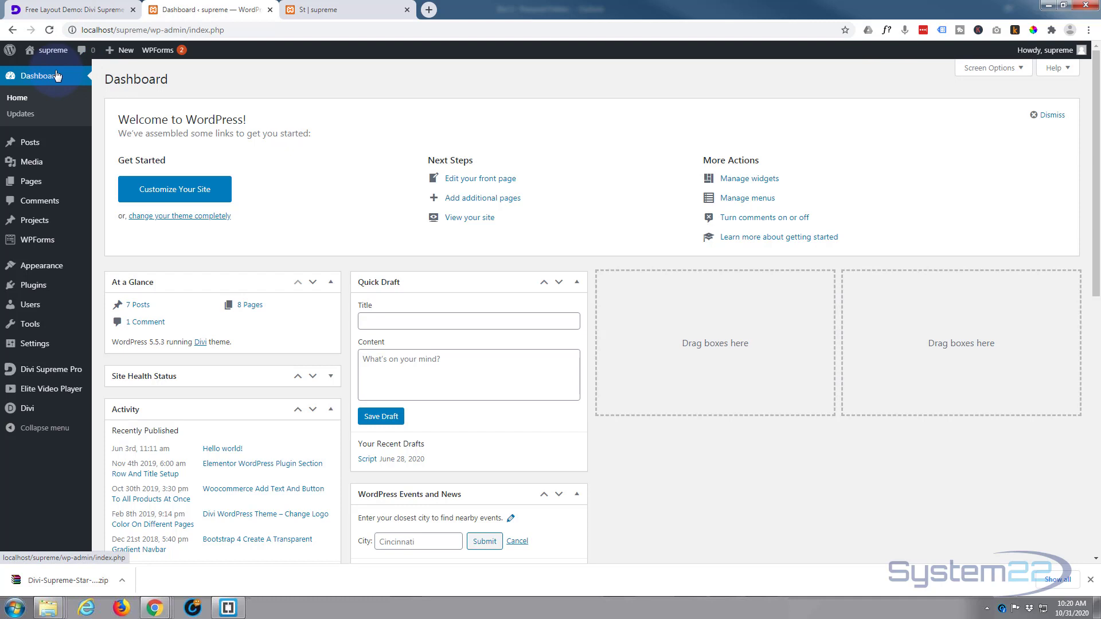
pyautogui.moveTo(23, 408)
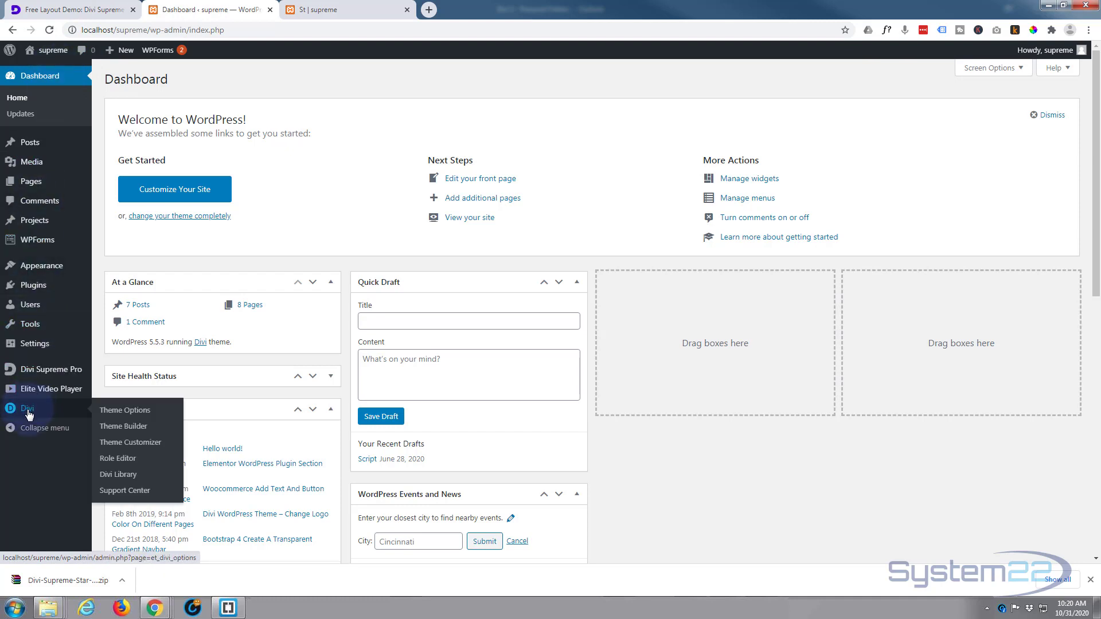
pyautogui.click(125, 480)
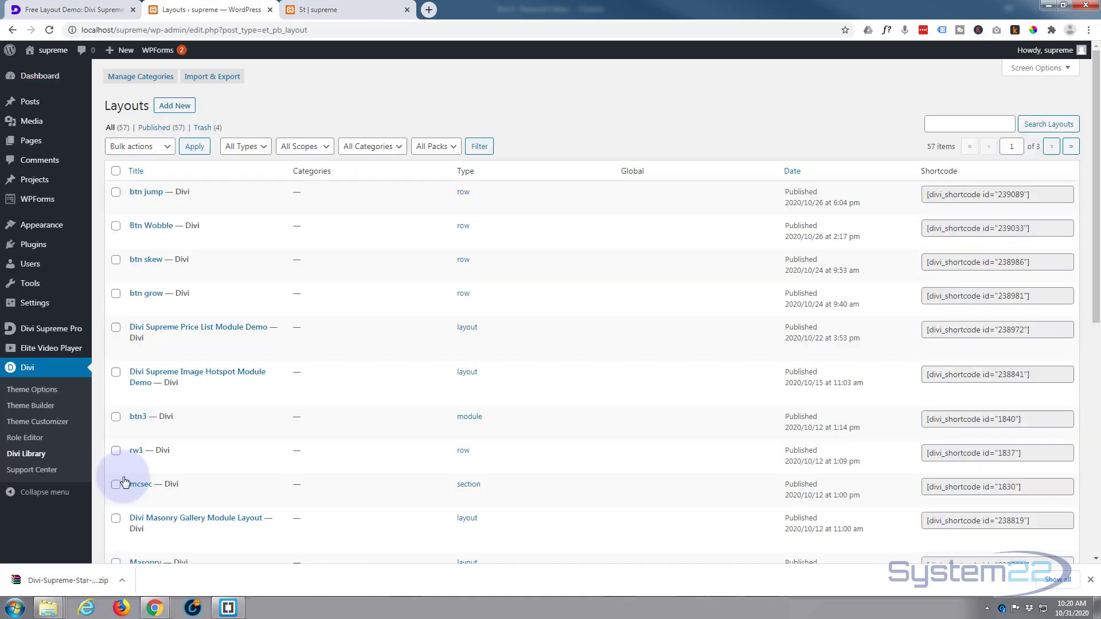
pyautogui.click(211, 77)
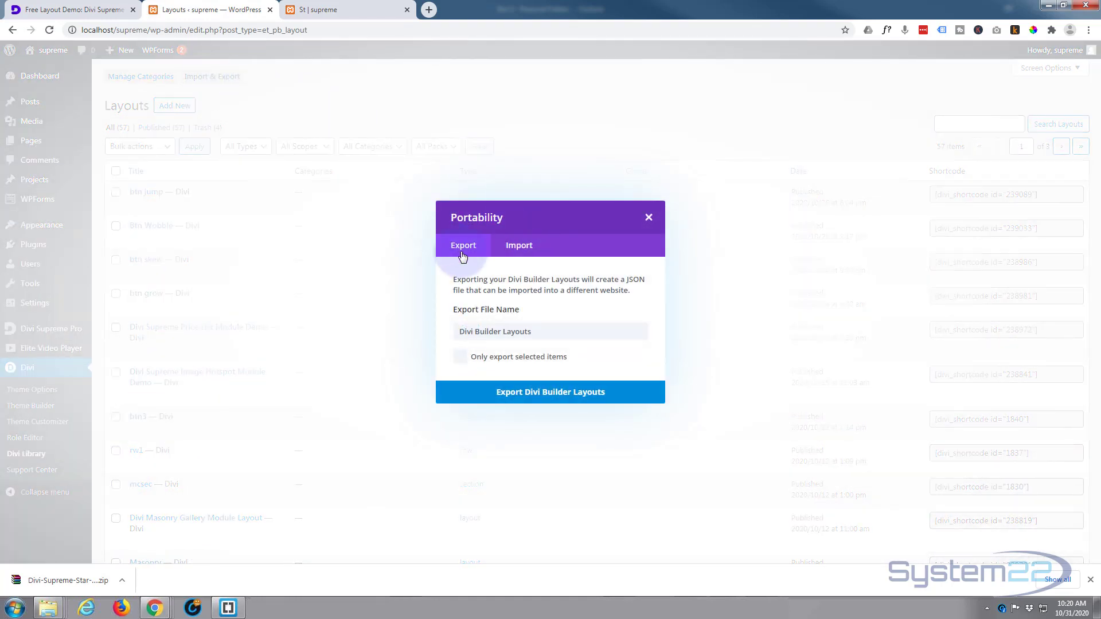
pyautogui.click(517, 252)
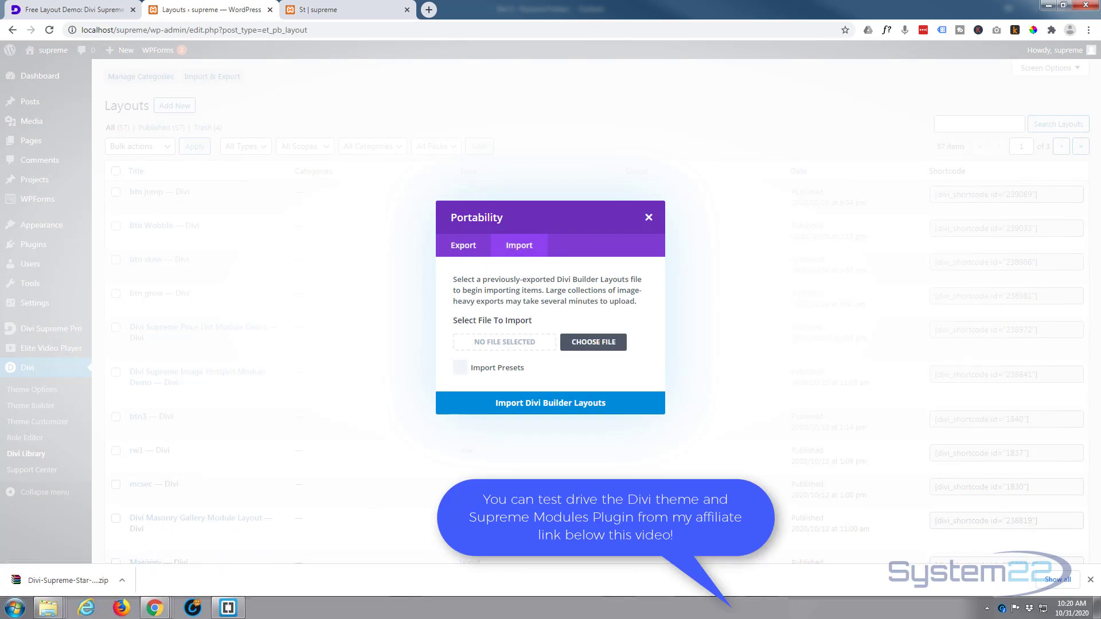
# Import the extracted "Divi Supreme Star Rating Module - Free Layout" JSON file into the Divi Library
pyautogui.moveTo(0, 191); pyautogui.dragTo(478, 182)
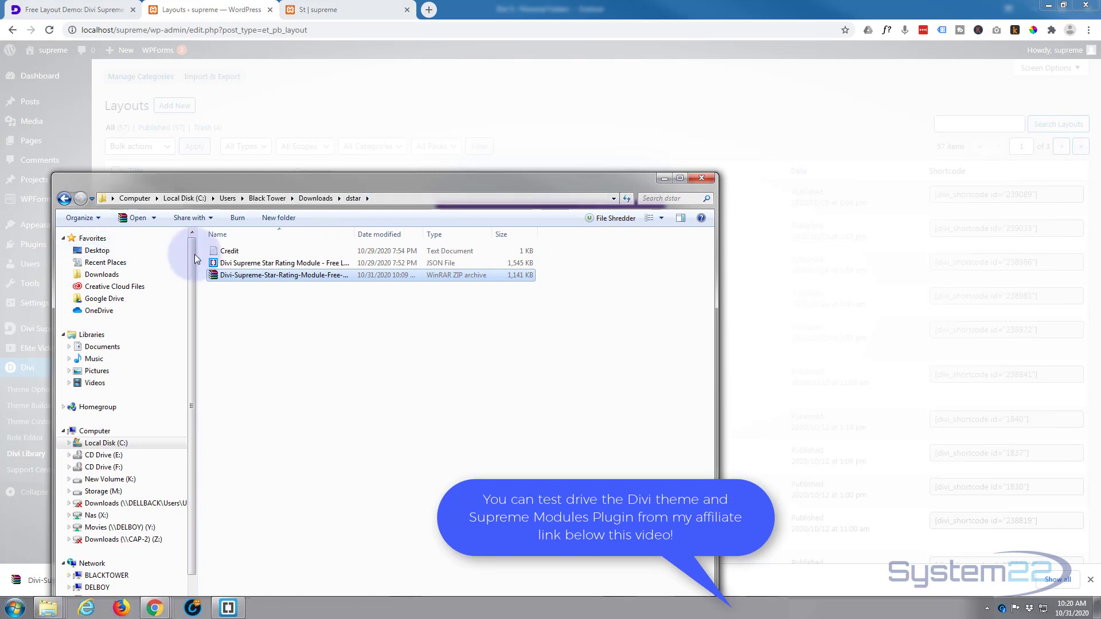
pyautogui.moveTo(332, 180); pyautogui.dragTo(344, 369)
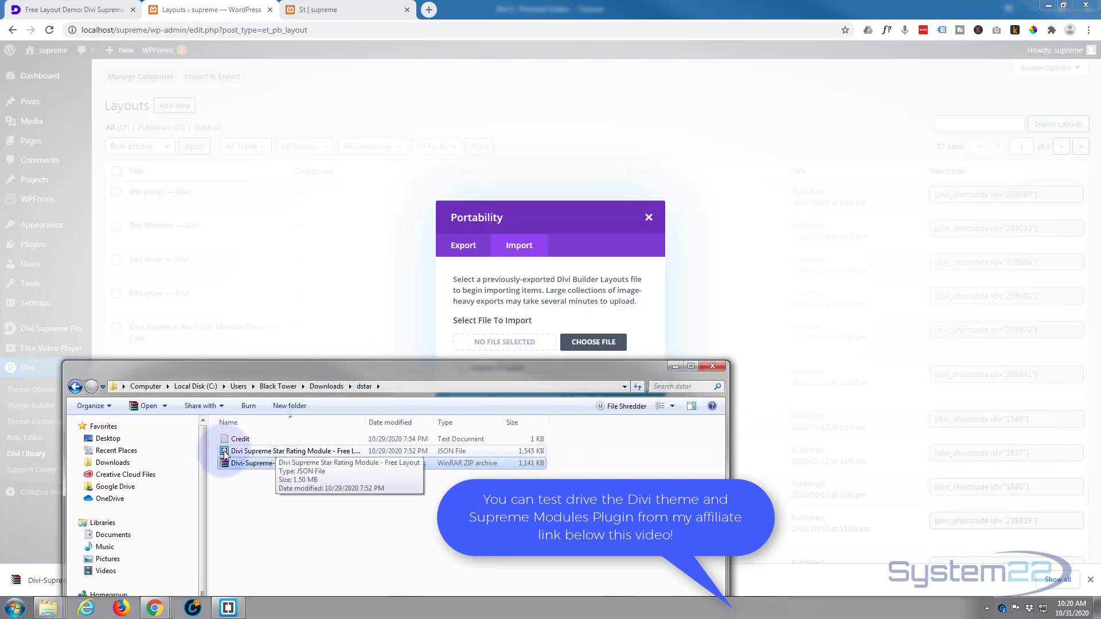
pyautogui.moveTo(223, 454); pyautogui.dragTo(512, 342)
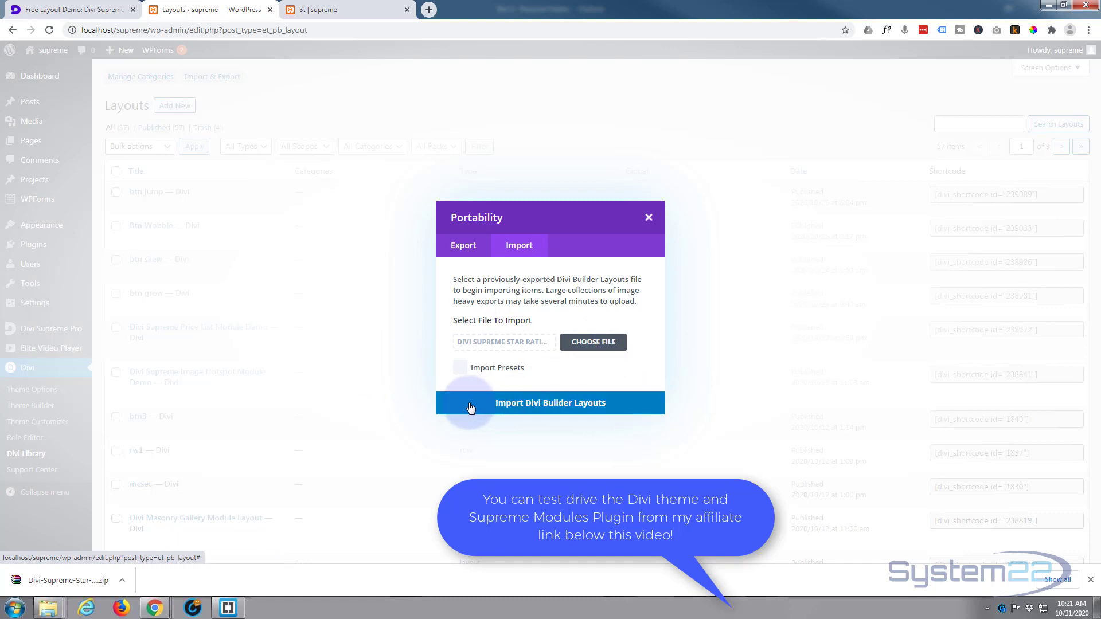
pyautogui.click(531, 405)
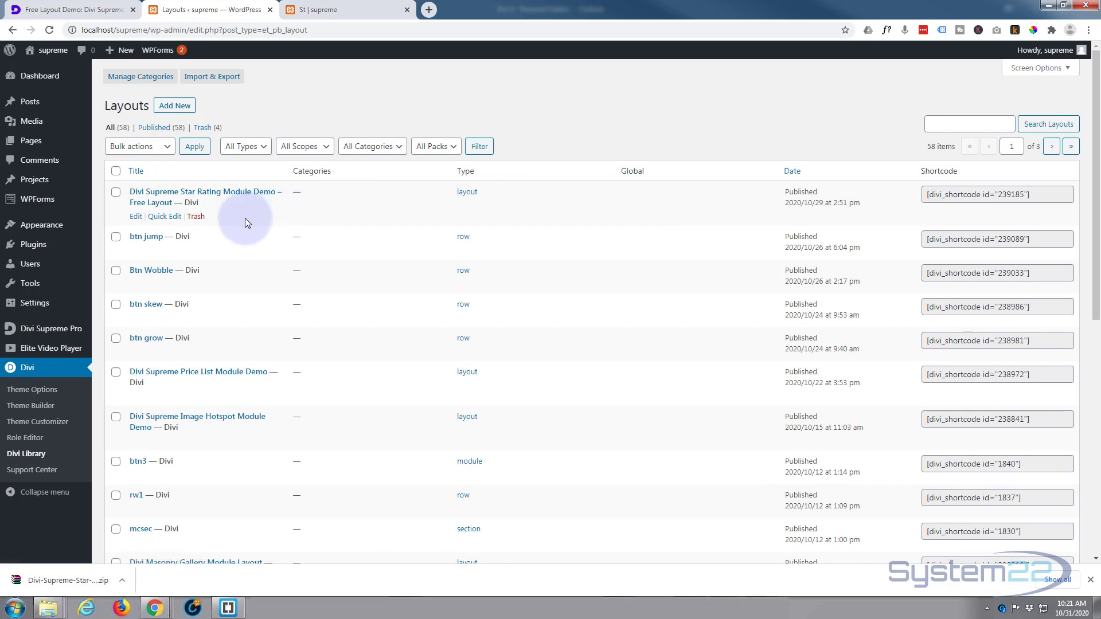
# Create a new page titled "Star" and build it with the Divi Builder
pyautogui.moveTo(112, 54)
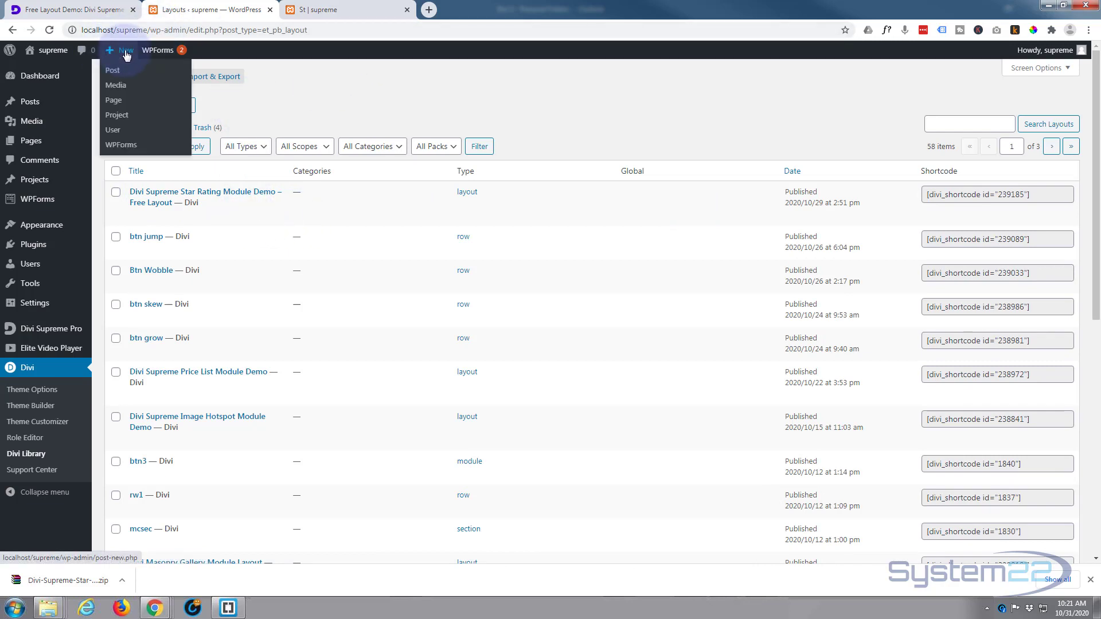
pyautogui.click(114, 101)
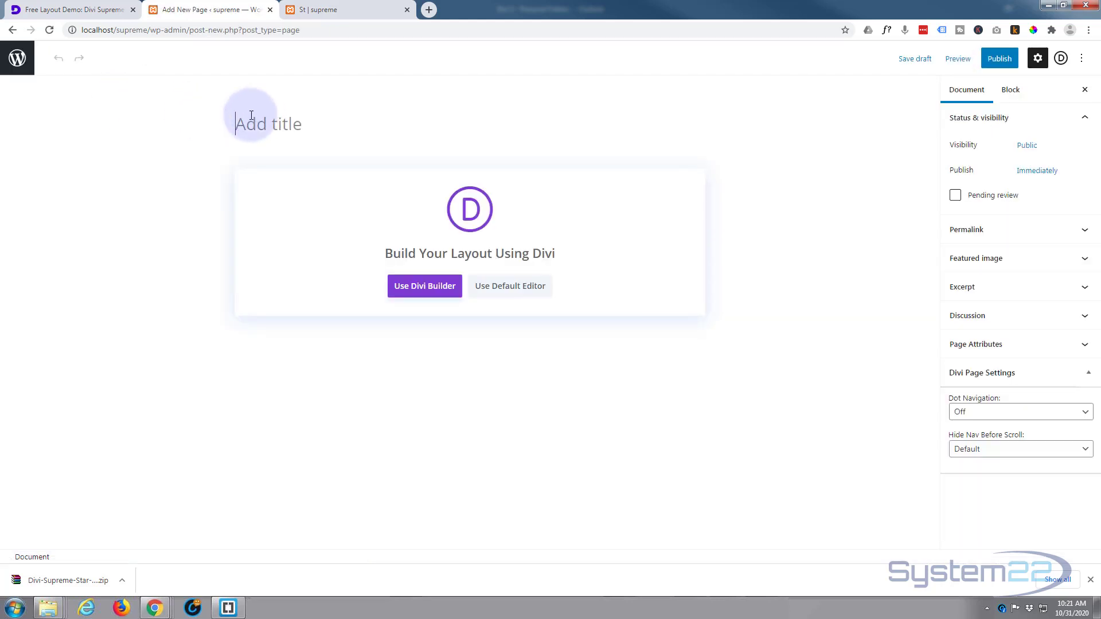
pyautogui.write('Star')
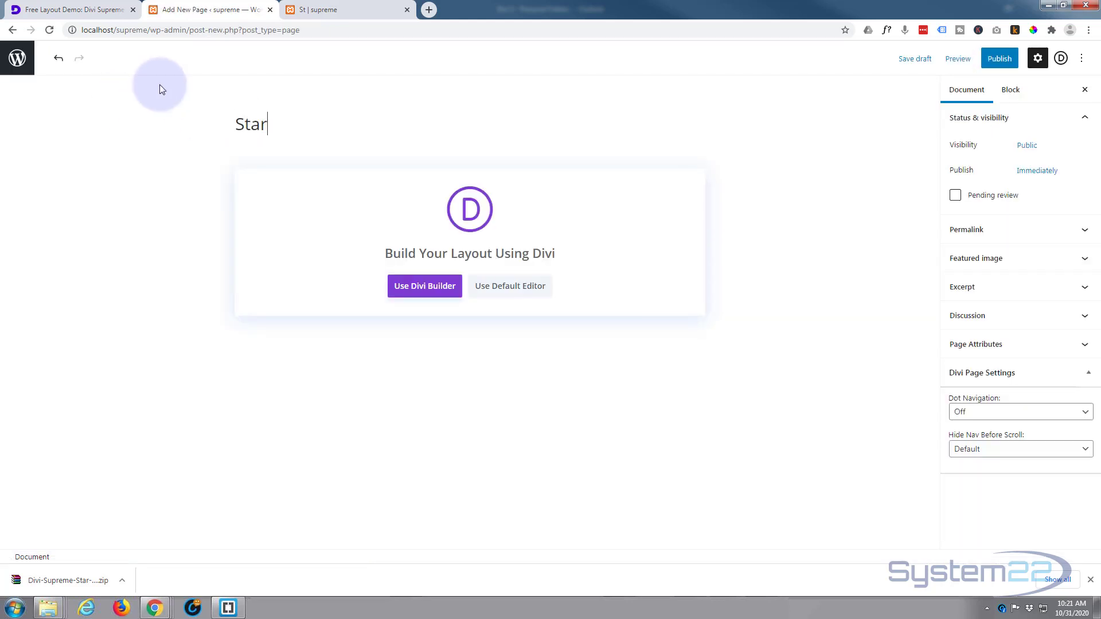
pyautogui.click(425, 287)
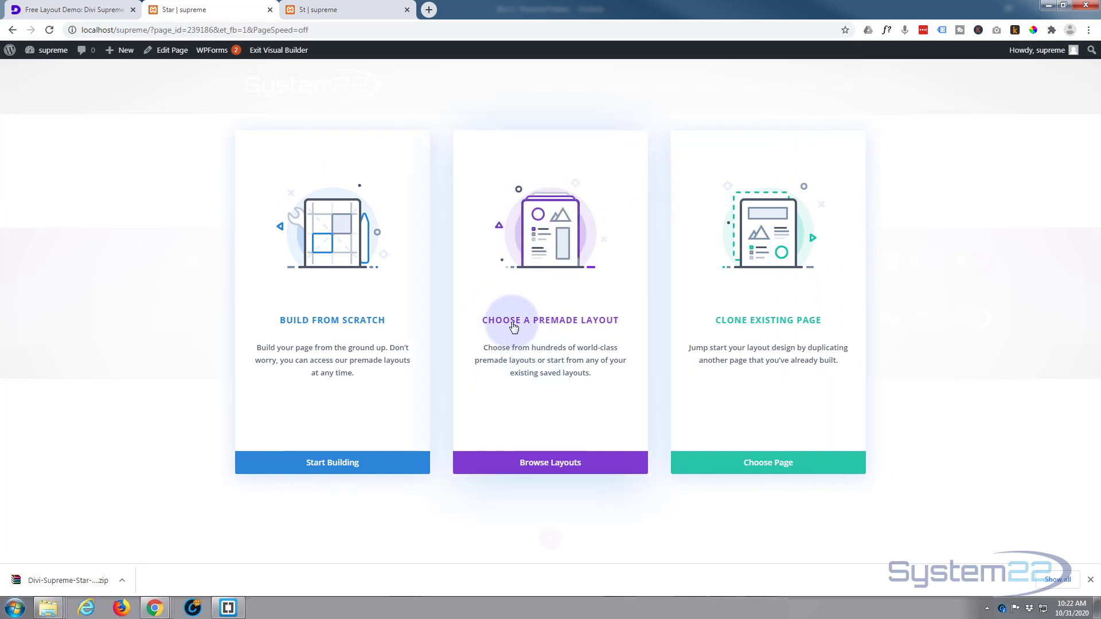
# Load the saved "Divi Supreme Star Rating Module Demo - Free Layout" onto the new page
pyautogui.click(539, 464)
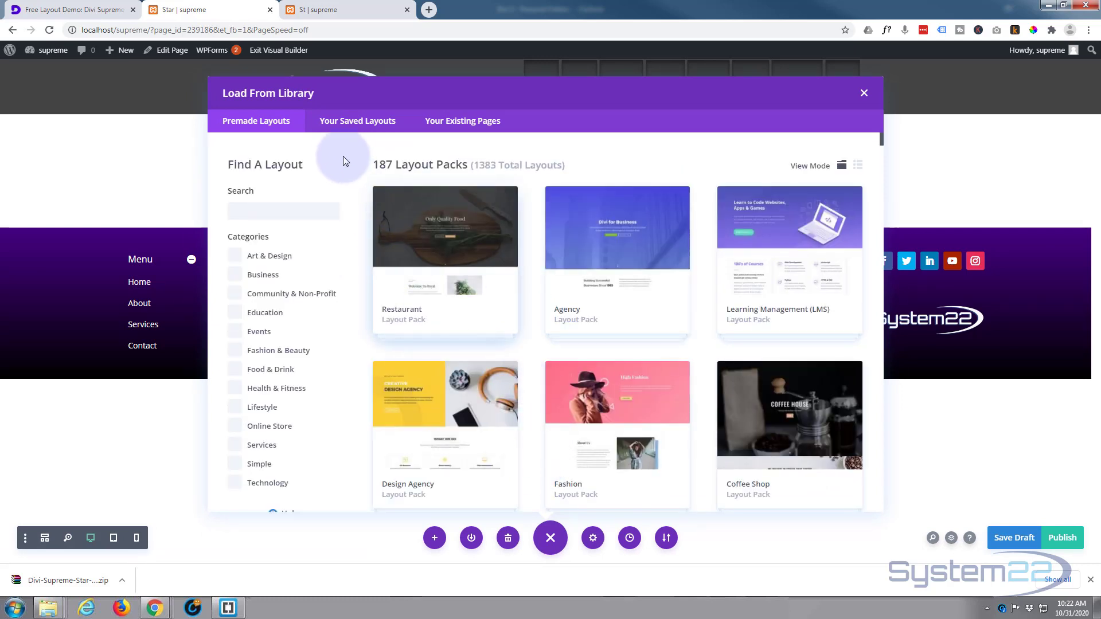
pyautogui.click(353, 125)
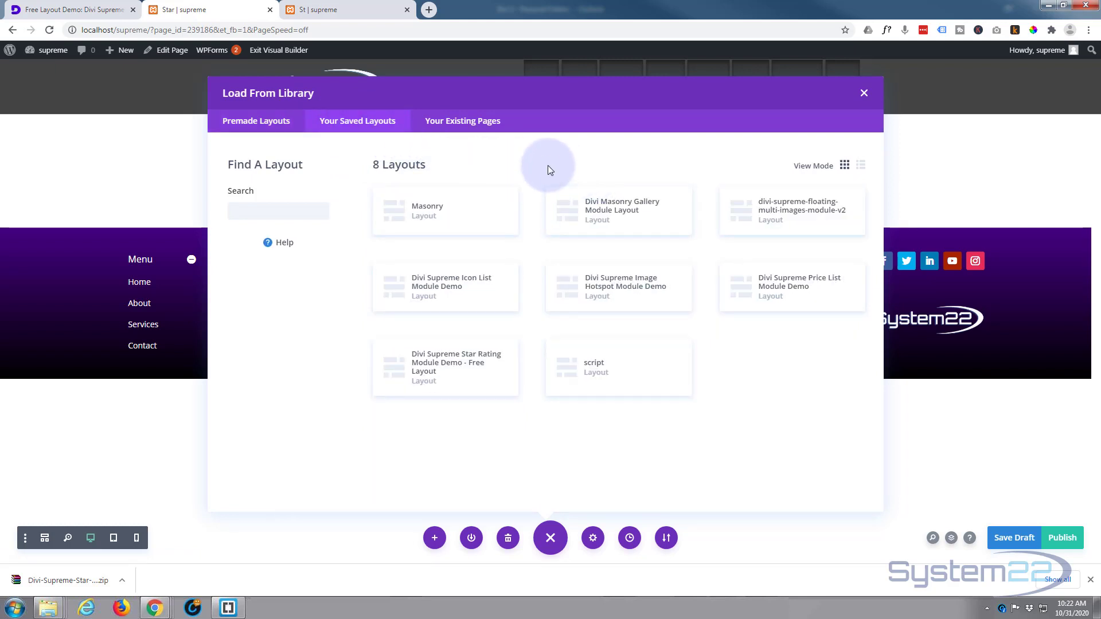
pyautogui.click(422, 369)
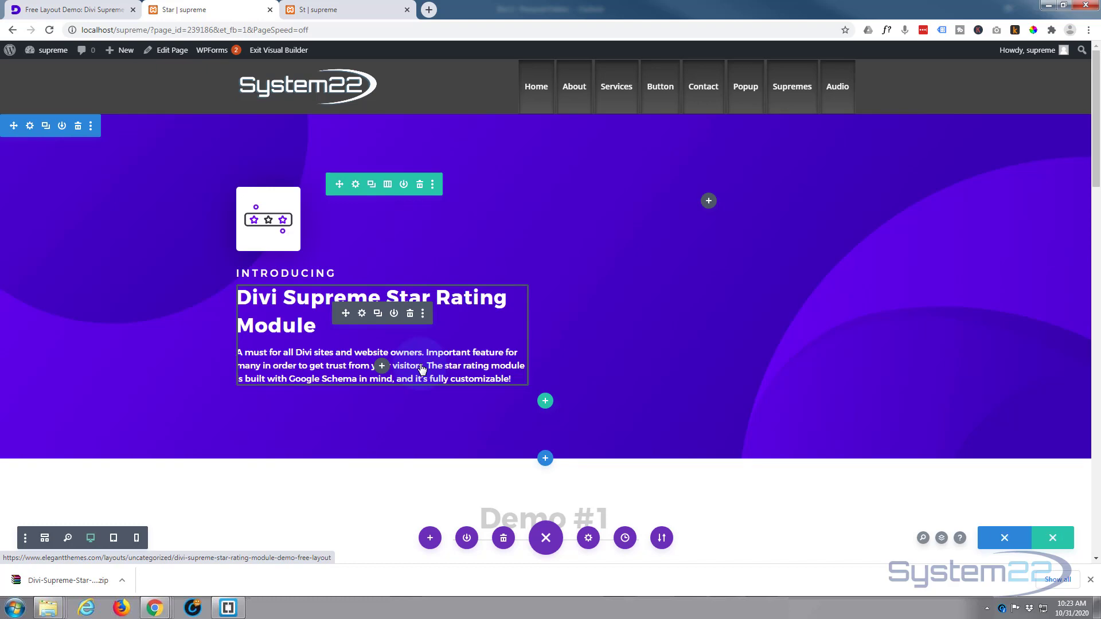
# Open the text module settings of the first testimonial card under Demo #1 and view its body text
pyautogui.scroll(-2, 140, 274)
pyautogui.scroll(-4, 140, 274)
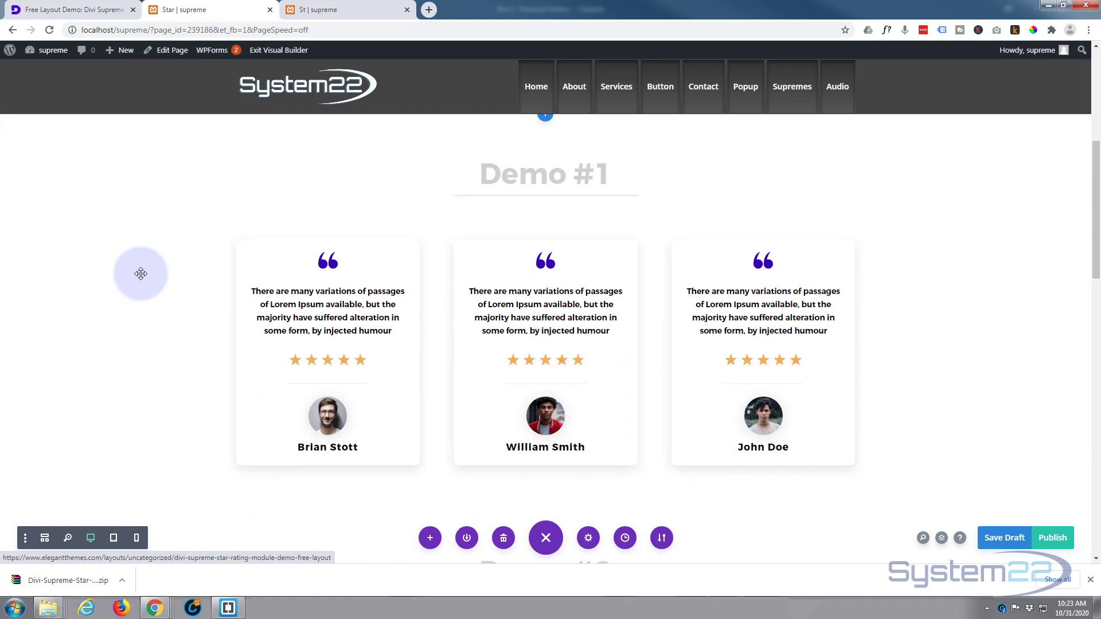
pyautogui.scroll(-2, 141, 273)
pyautogui.moveTo(334, 264)
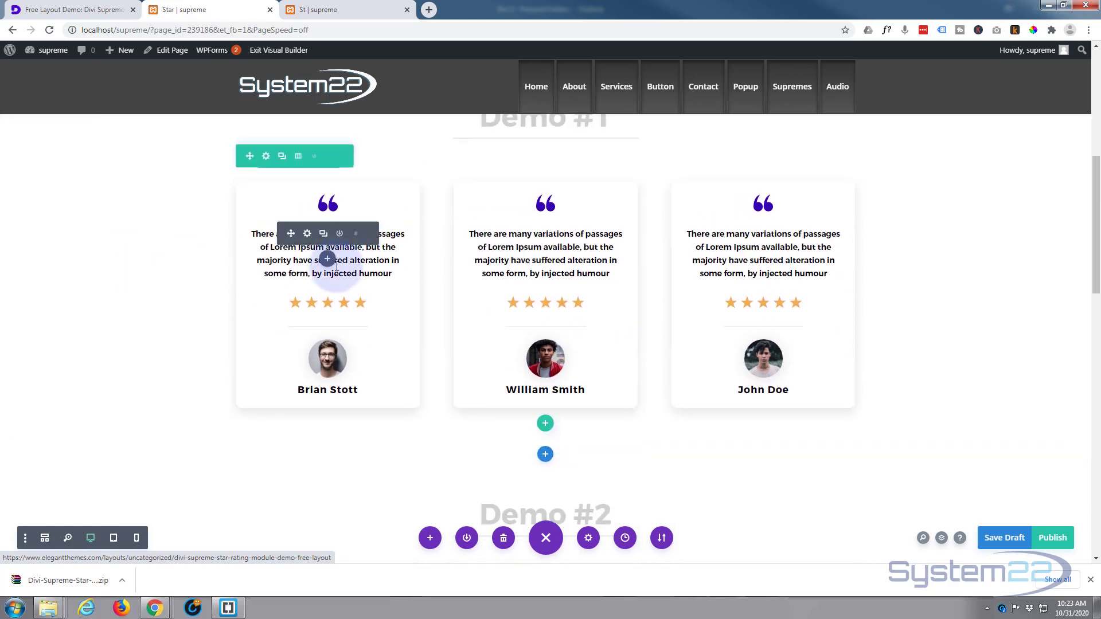
pyautogui.click(308, 234)
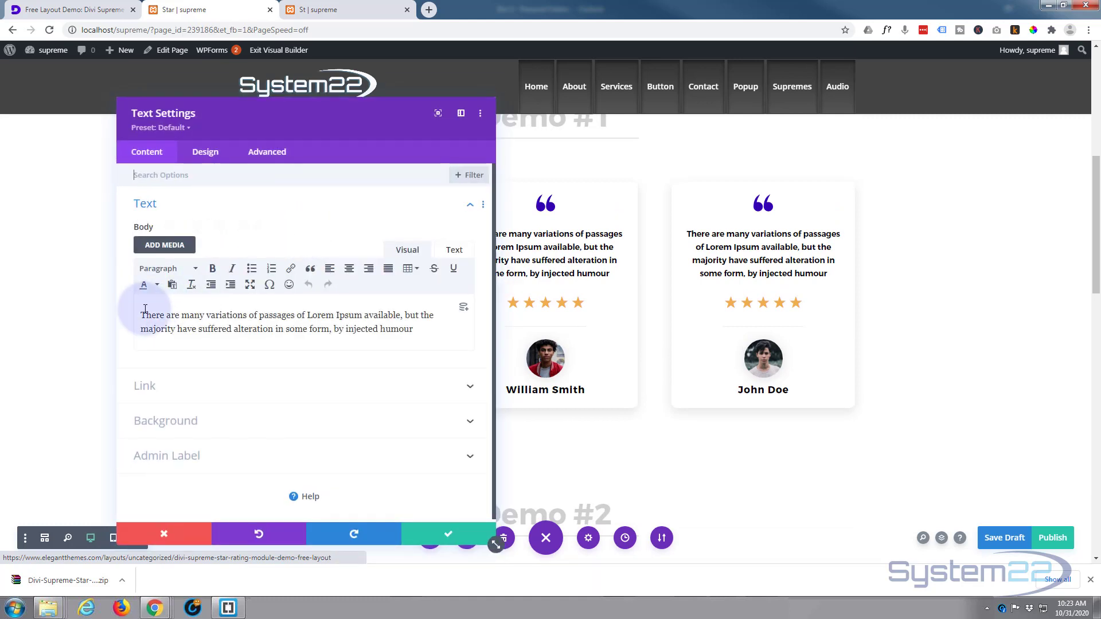
pyautogui.scroll(-1, 218, 325)
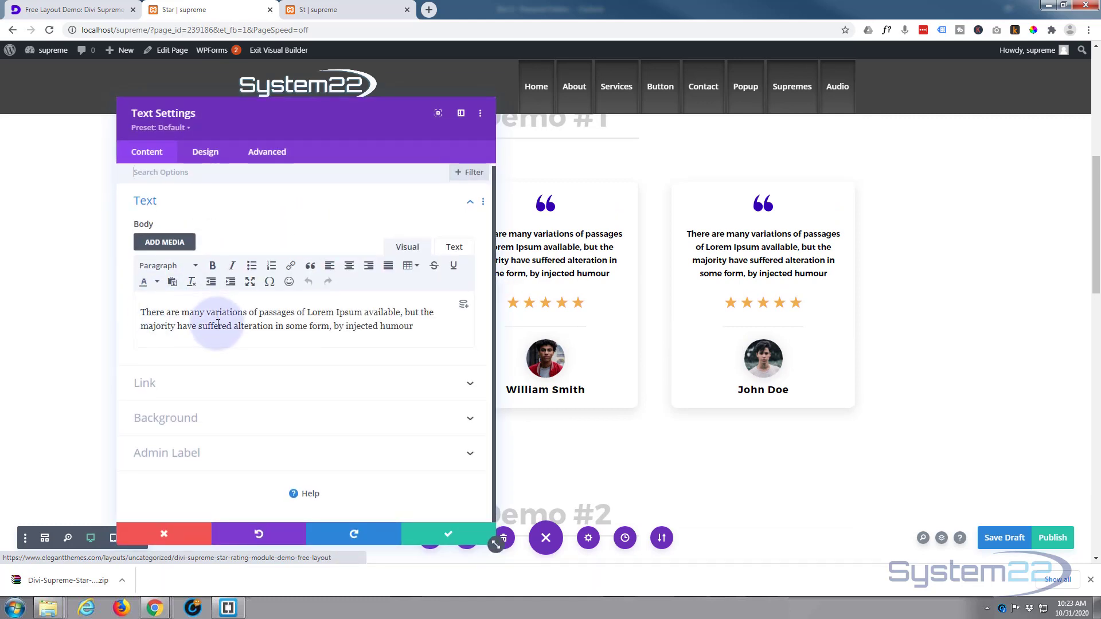
# Move the text settings window clear of the first testimonial card, view its design options, and close it without saving
pyautogui.moveTo(339, 121); pyautogui.dragTo(729, 141)
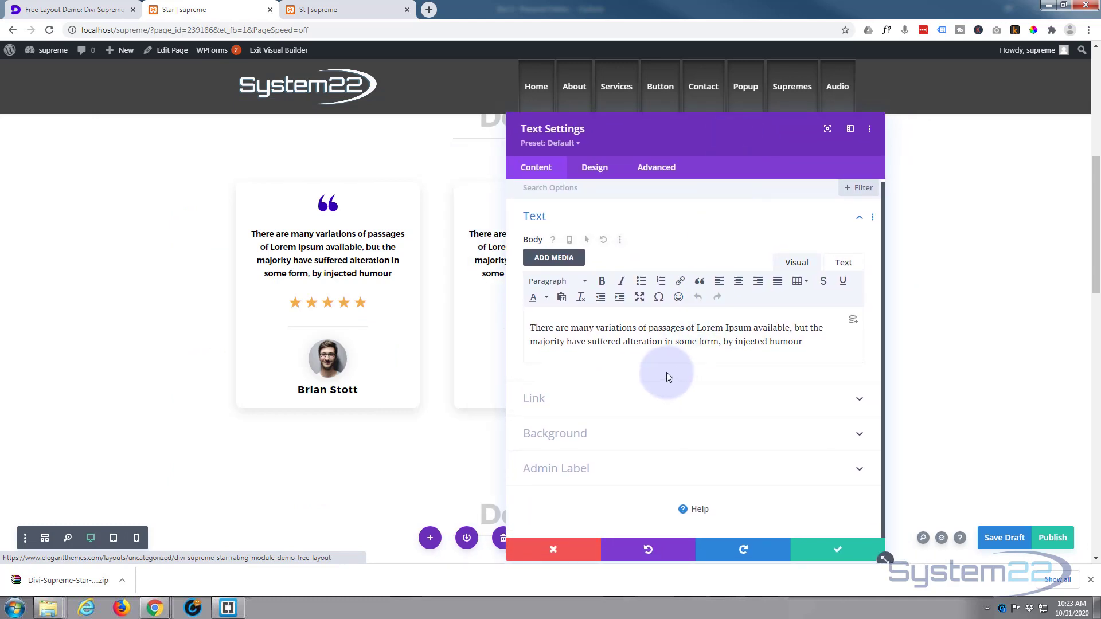
pyautogui.click(594, 171)
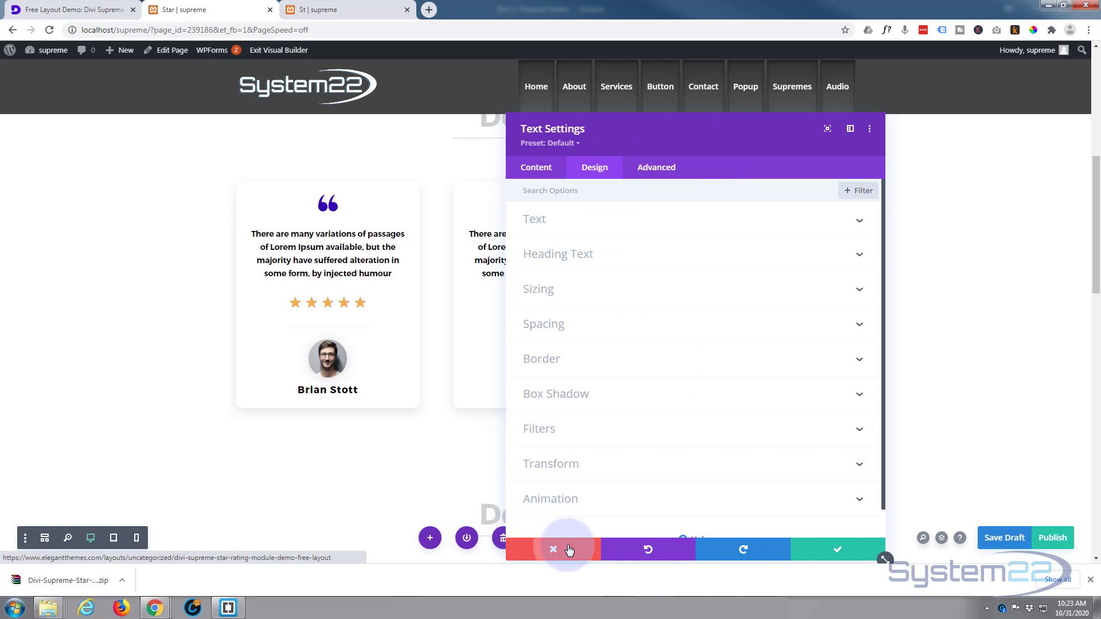
pyautogui.click(569, 550)
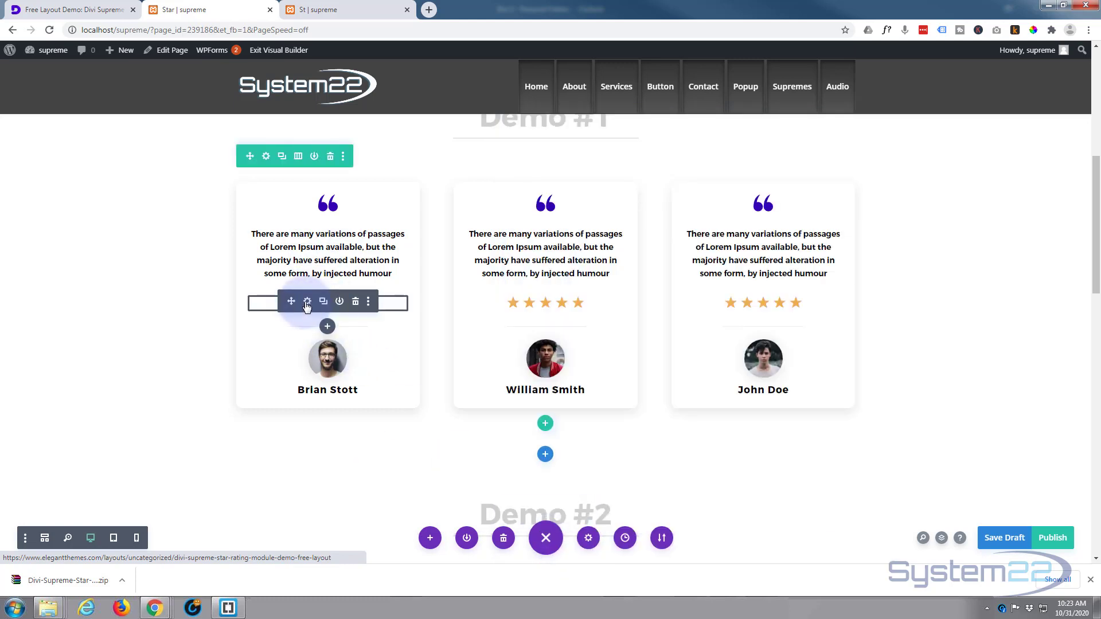
# Set the first testimonial card's Supreme Star Rating to 3.5 and save the module settings
pyautogui.click(306, 302)
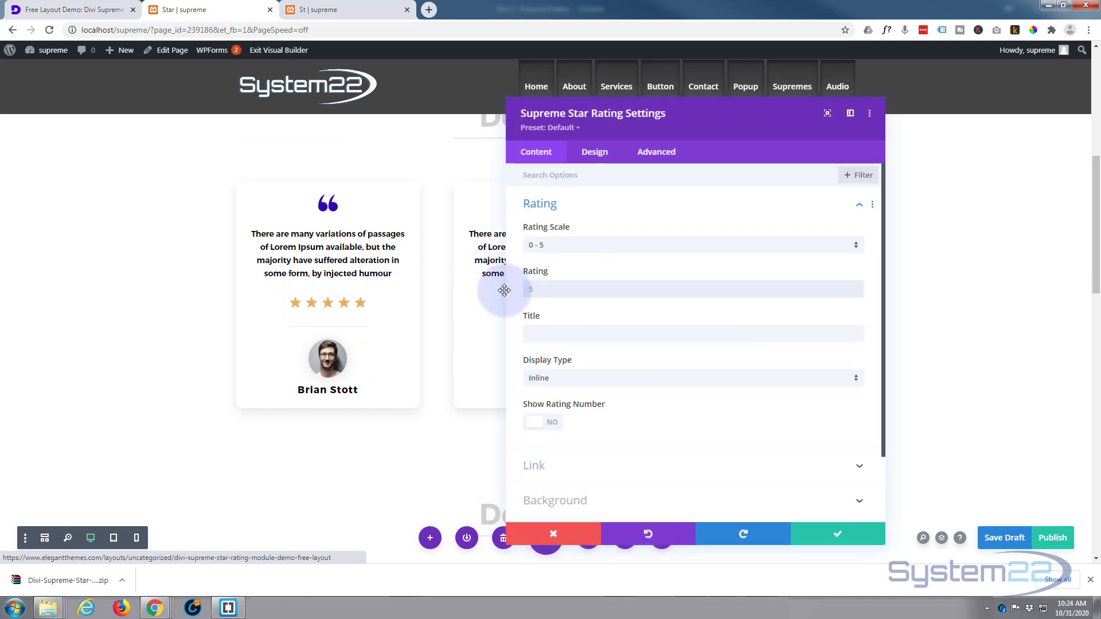
pyautogui.write('3.5')
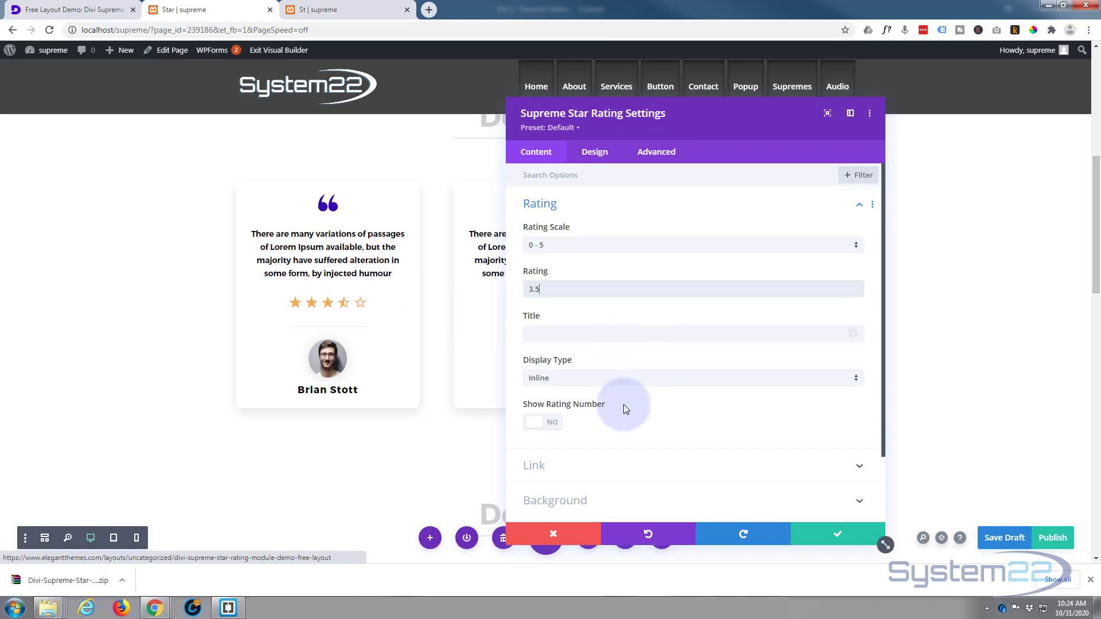
pyautogui.click(837, 534)
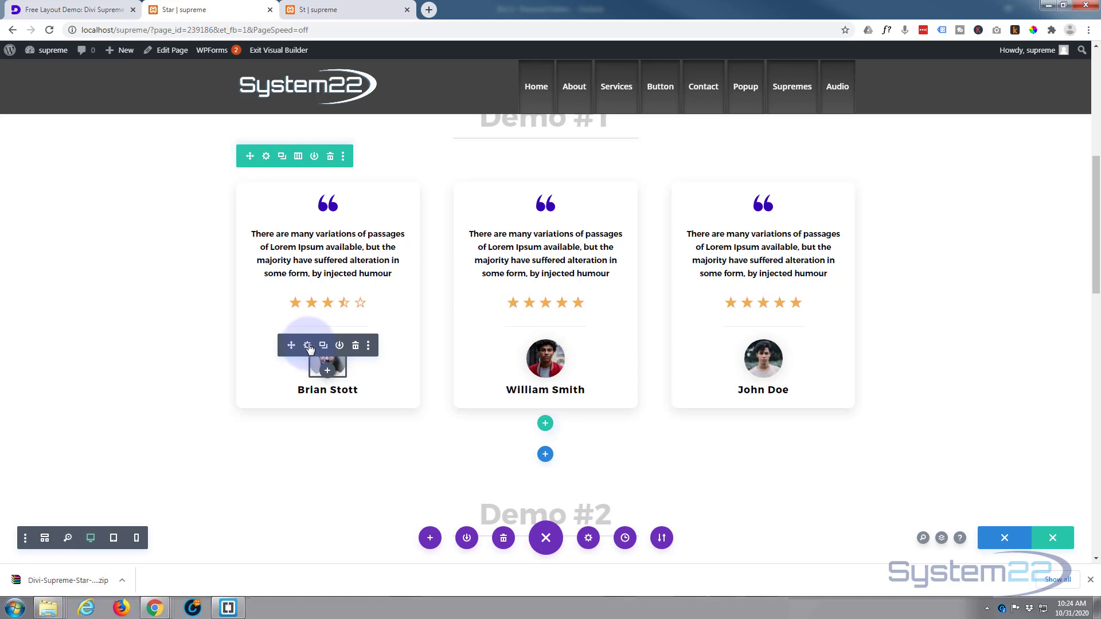
# View the image settings of the first testimonial card's portrait and close them without changes
pyautogui.click(308, 345)
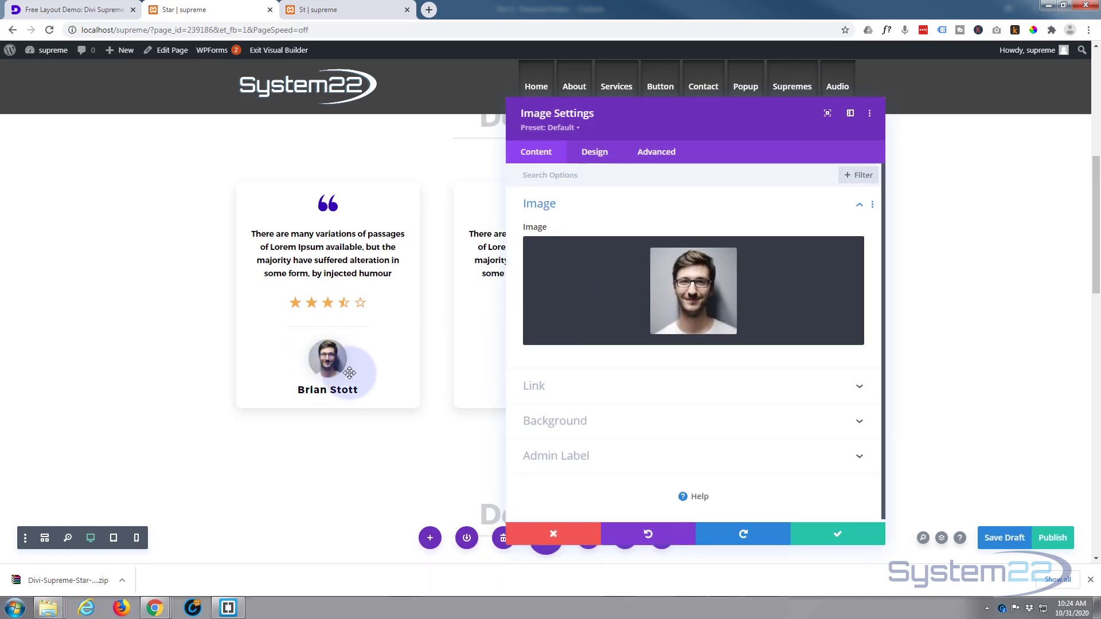
pyautogui.click(565, 539)
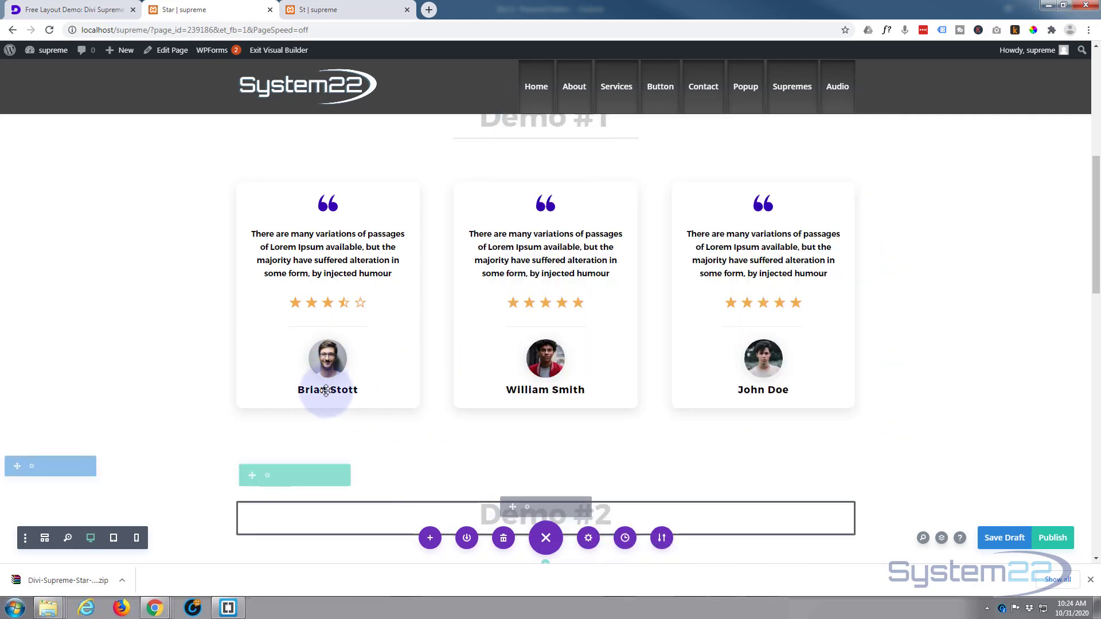
# Locate the option for saving the Demo #1 testimonial row to the library
pyautogui.moveTo(315, 388)
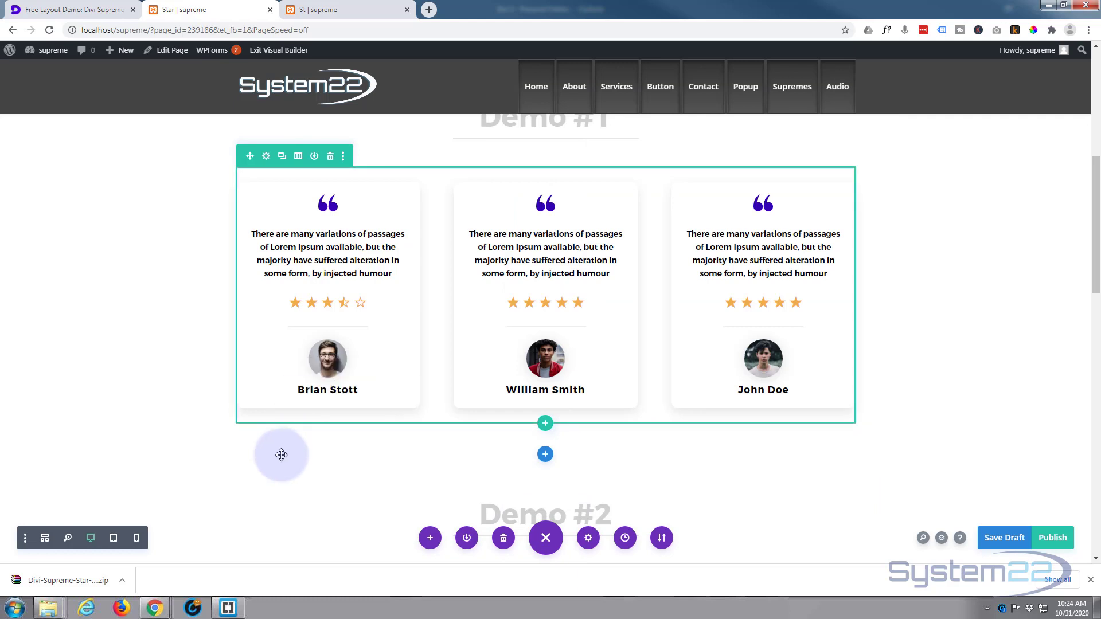
pyautogui.moveTo(317, 229)
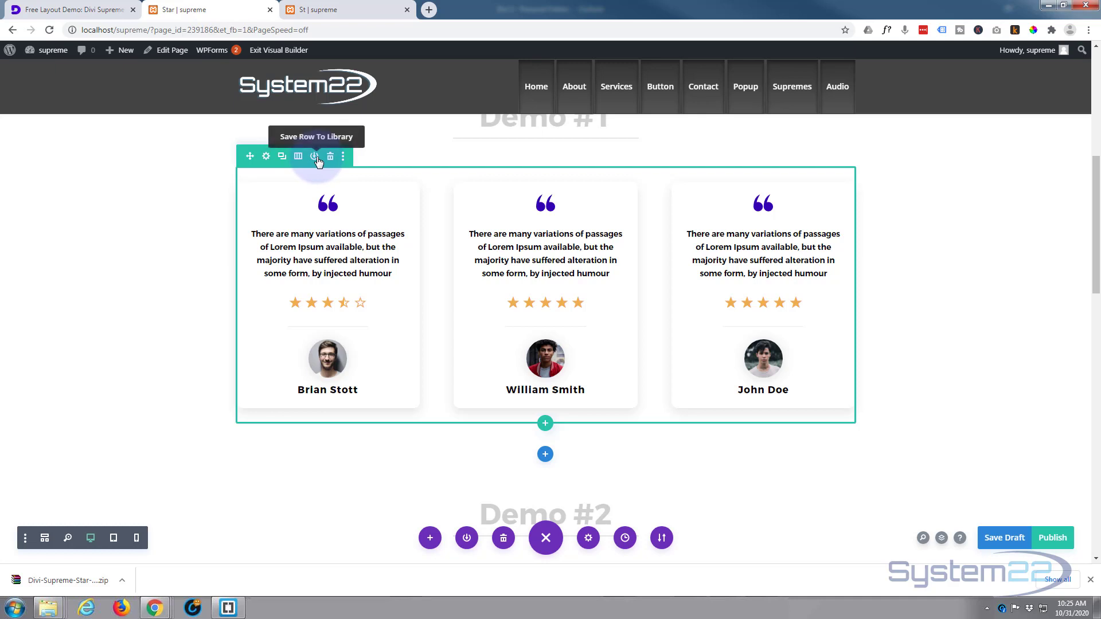
pyautogui.click(314, 157)
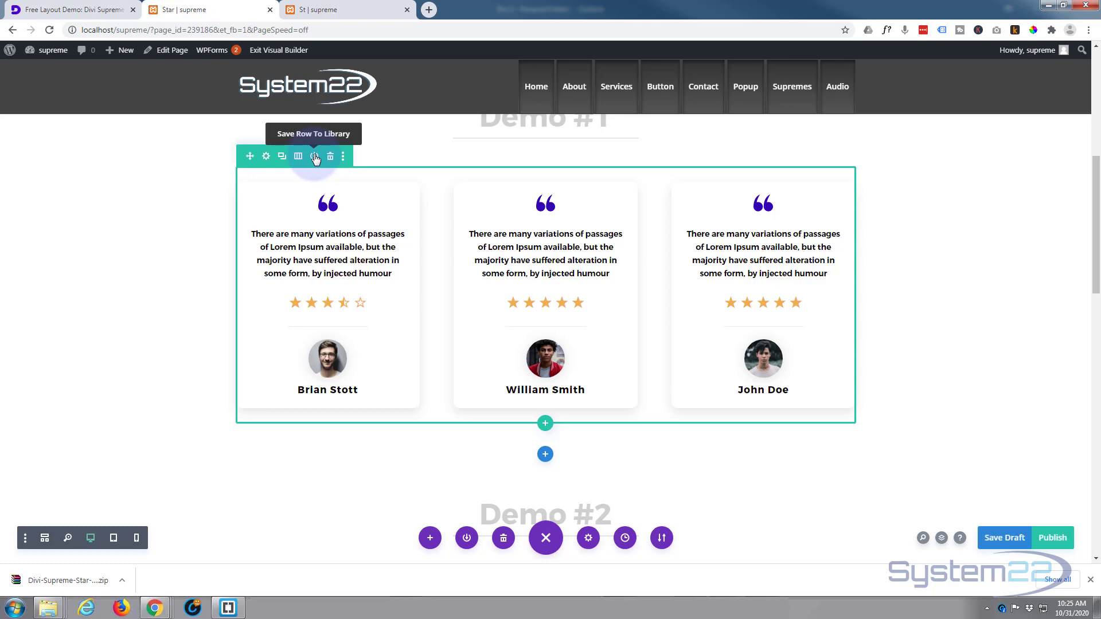
# Review the Demo #2 product cards and the Demo #3 food menu, then return to the page's introduction section
pyautogui.scroll(-4, 195, 253)
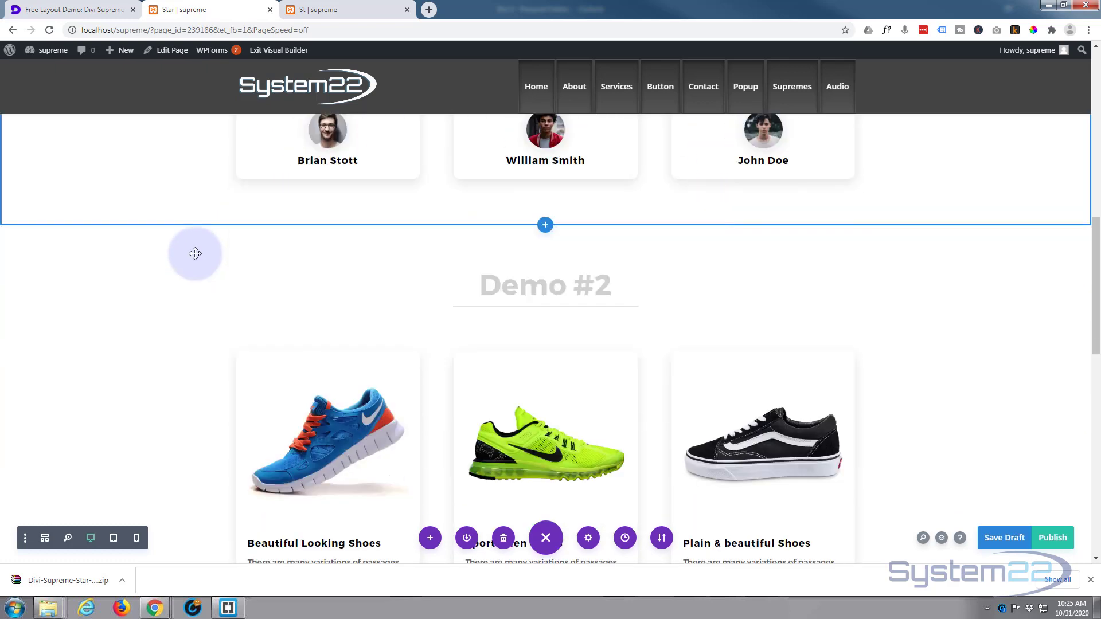
pyautogui.scroll(-2, 194, 254)
pyautogui.scroll(-2, 176, 257)
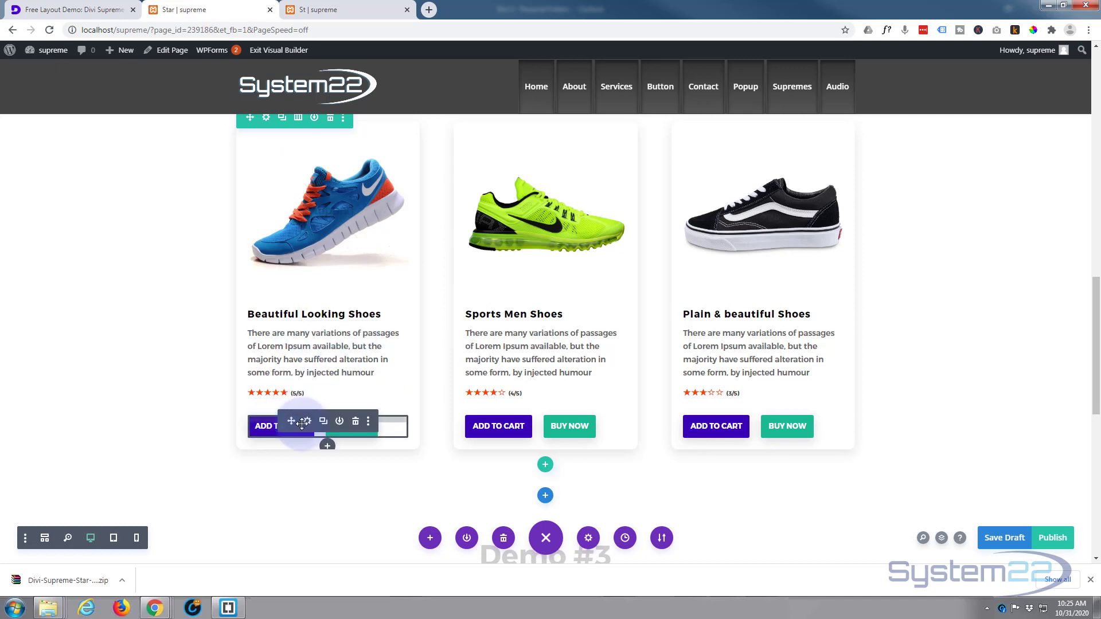
pyautogui.scroll(-7, 211, 388)
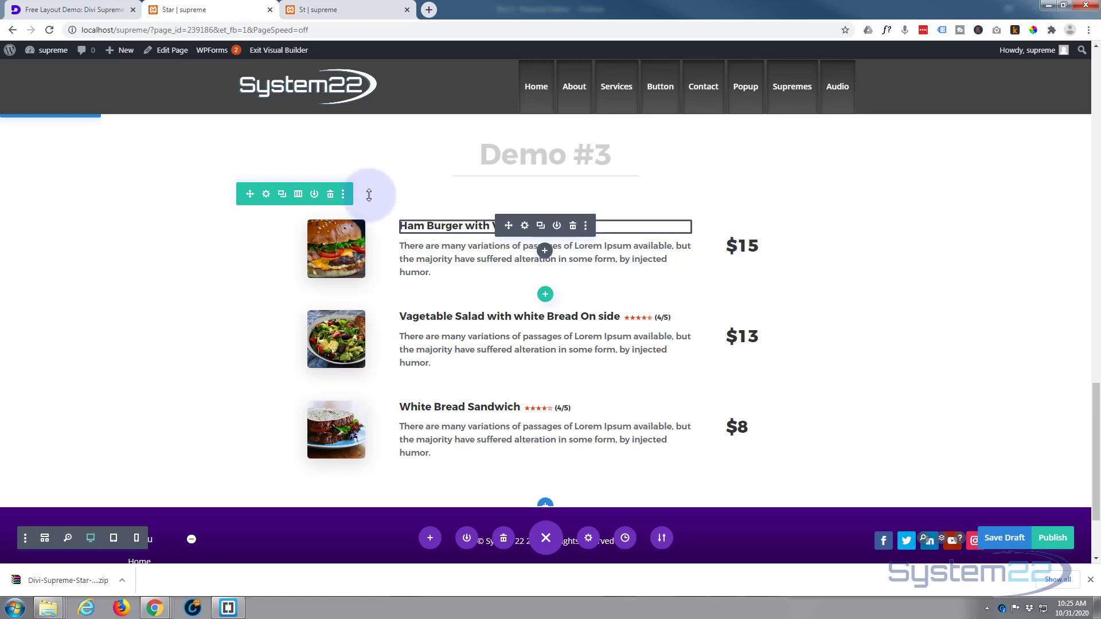
pyautogui.scroll(-3, 186, 315)
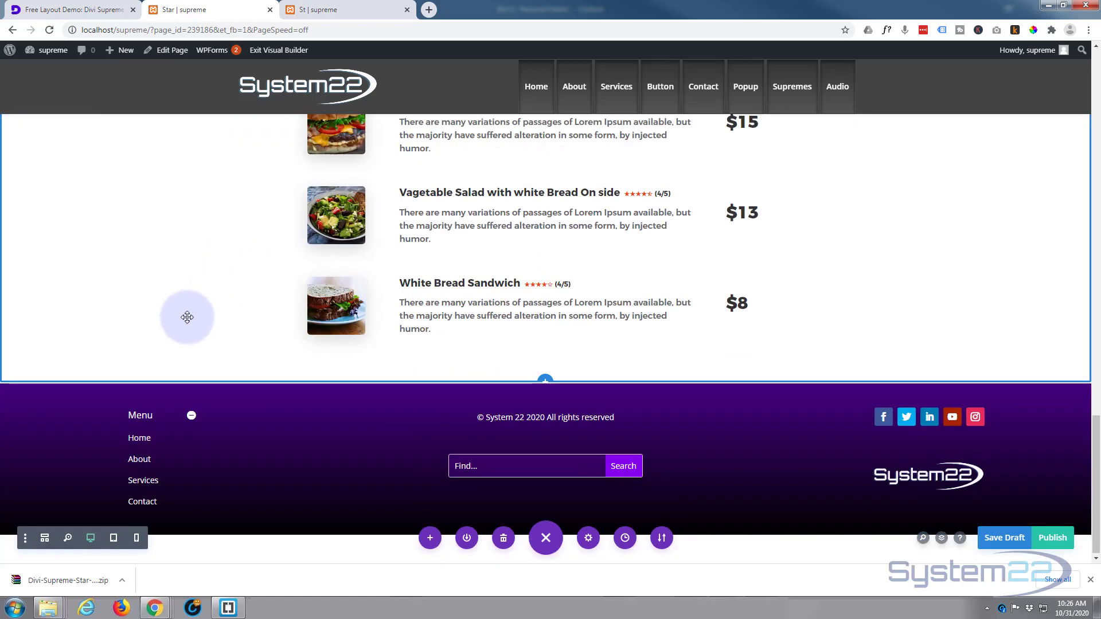
pyautogui.scroll(10, 188, 318)
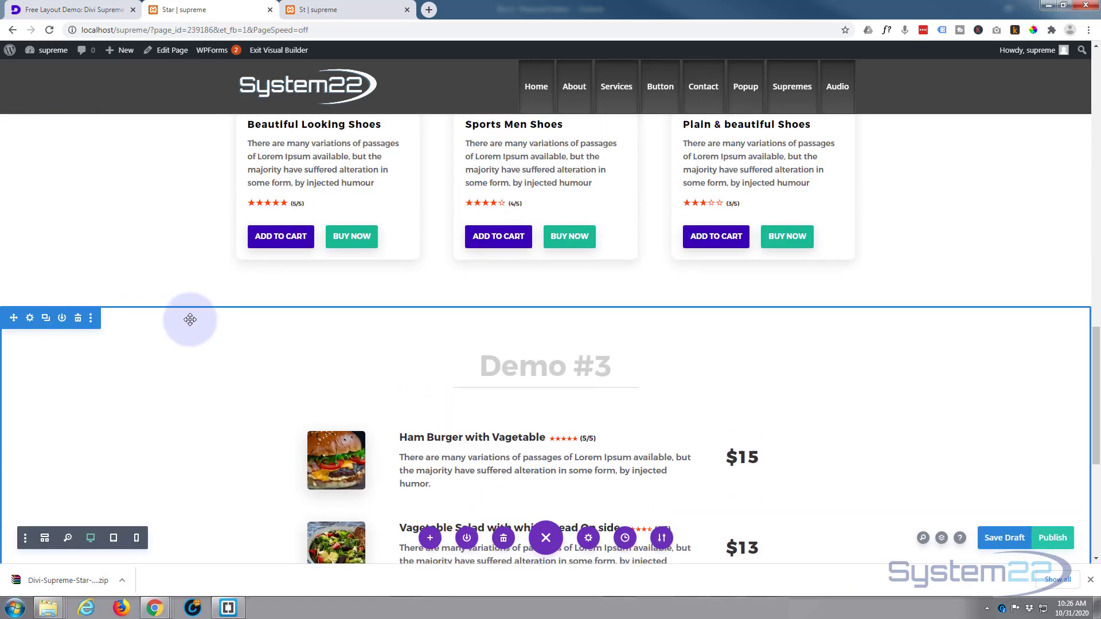
pyautogui.scroll(15, 191, 321)
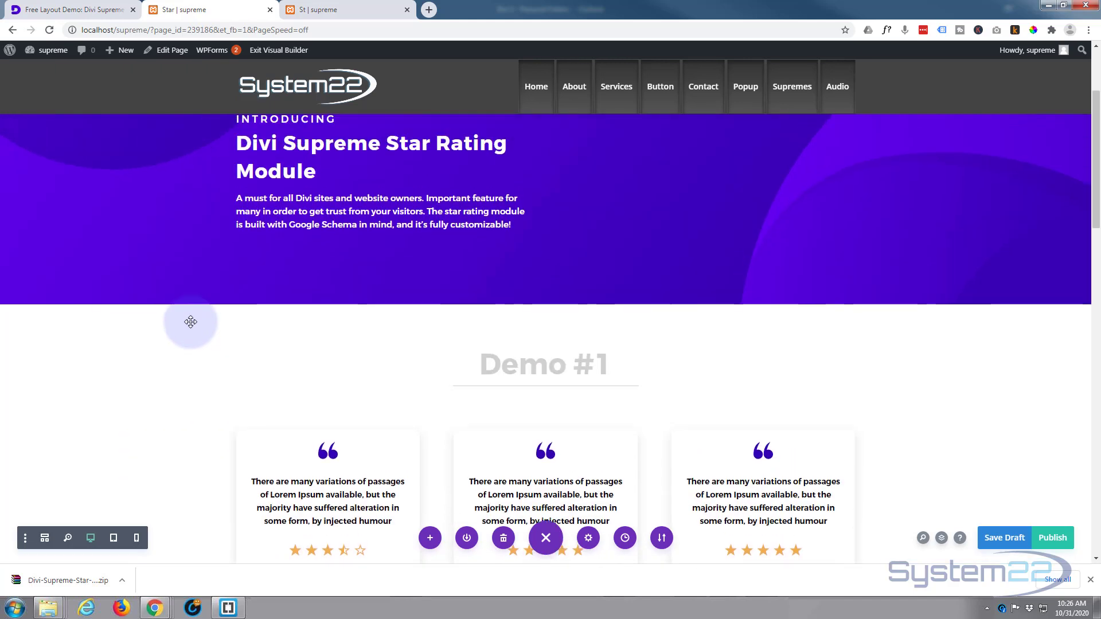